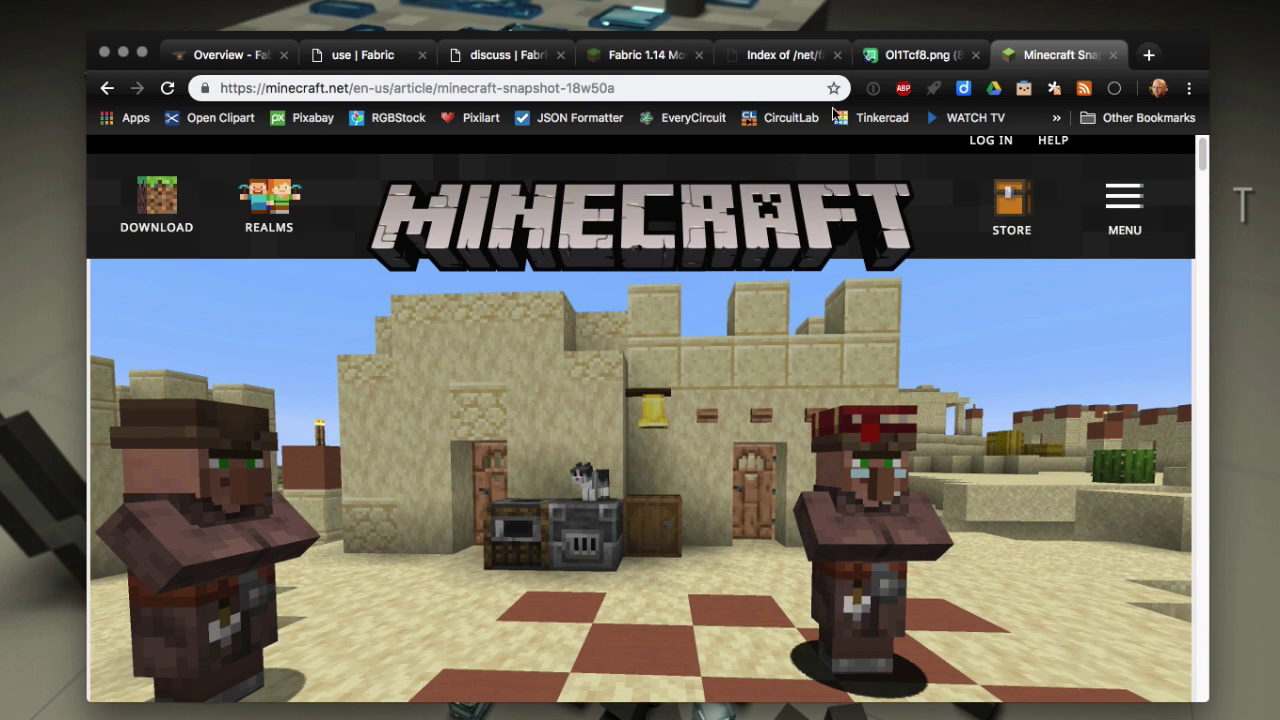
View the 'Requires Fabric API' badge image in the imgur tab.
left_click(903, 55)
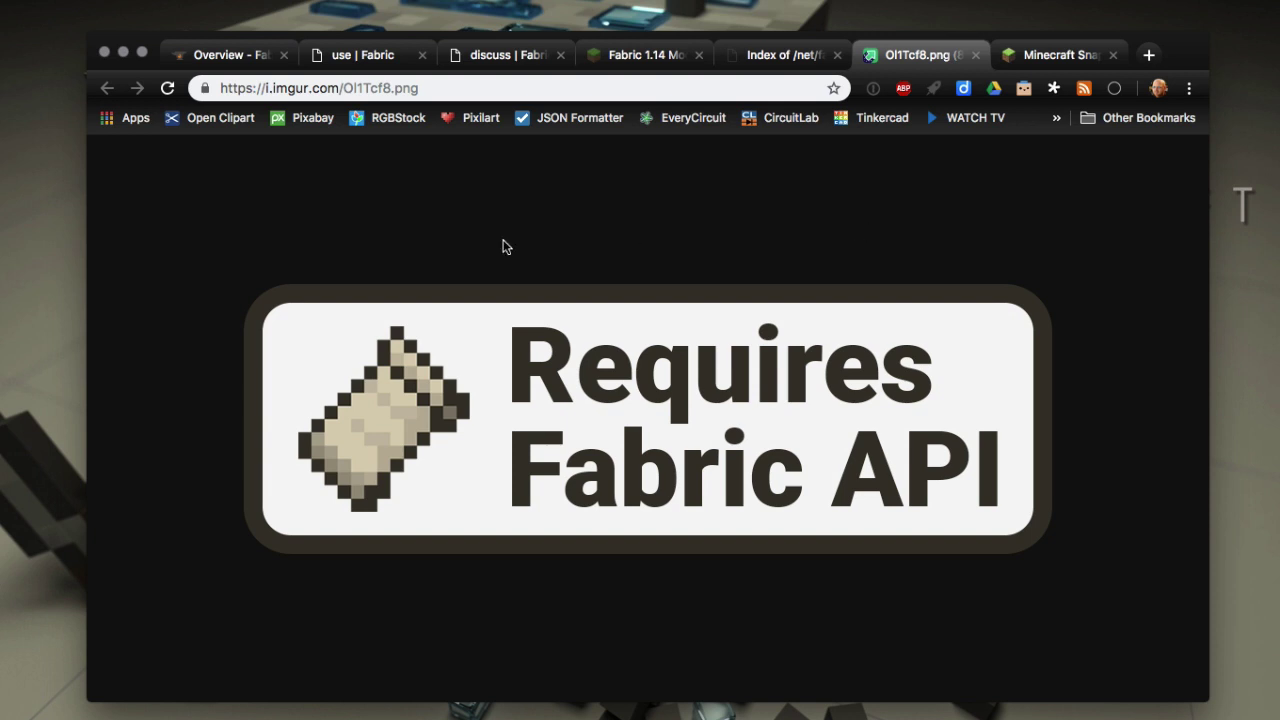
Go to the CurseForge Fabric project page and look over its downloads and files.
left_click(238, 56)
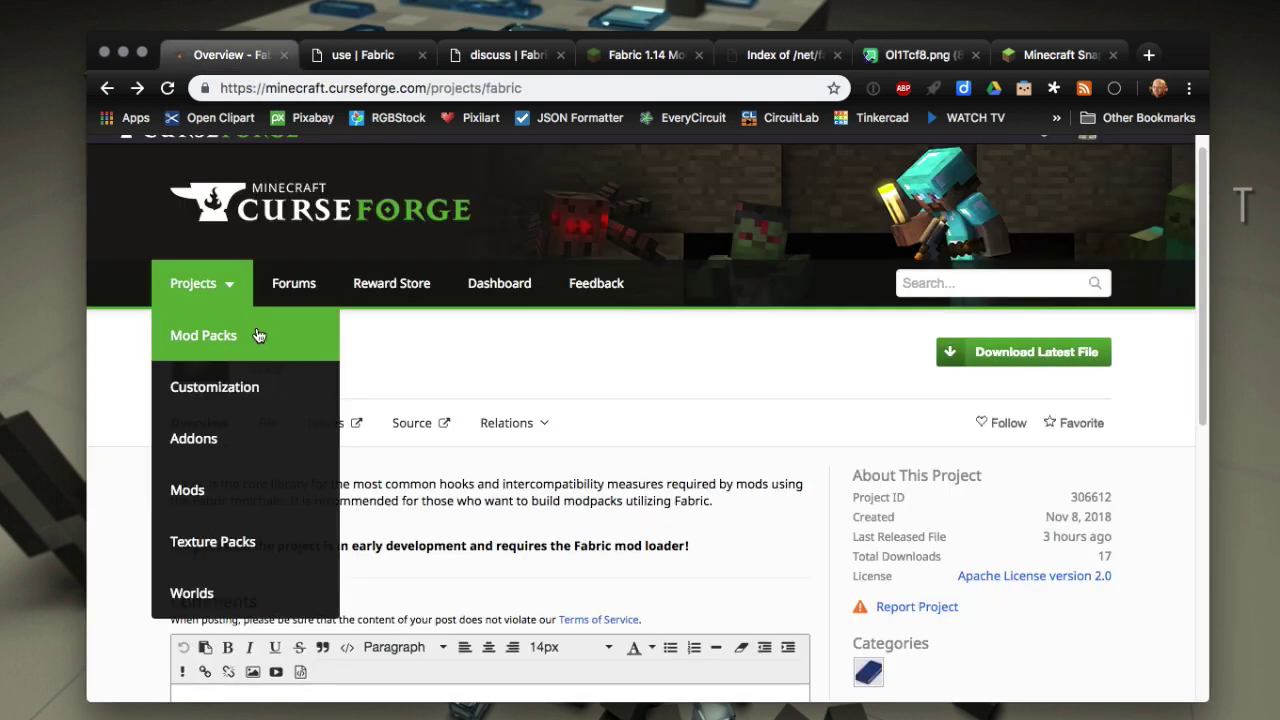
scroll(825, 494, "down", 5)
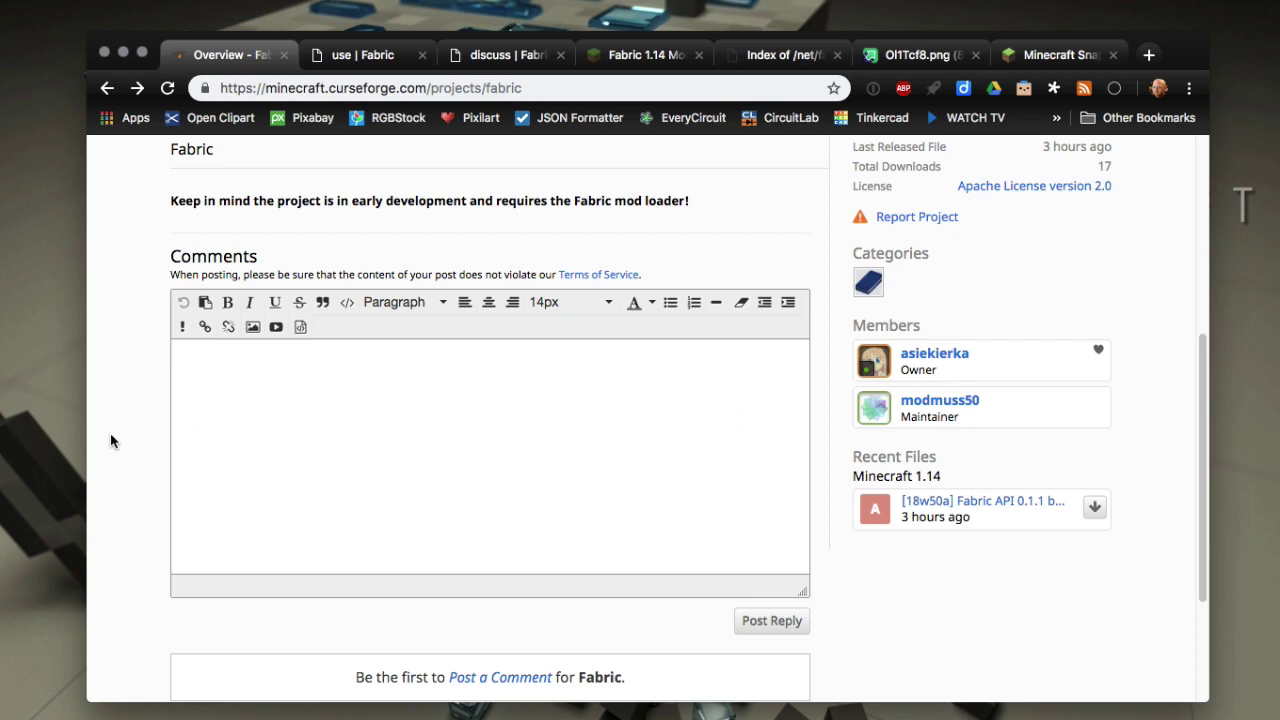
scroll(110, 440, "up", 5)
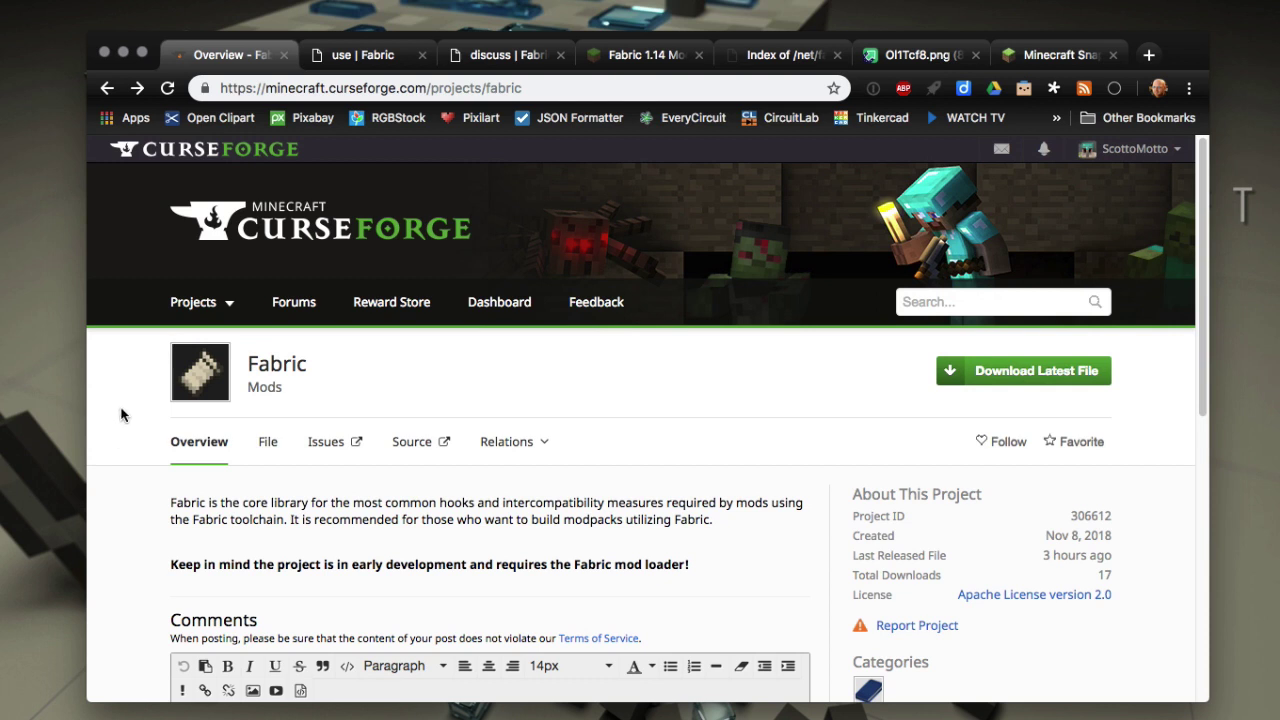
mouse_move(172, 315)
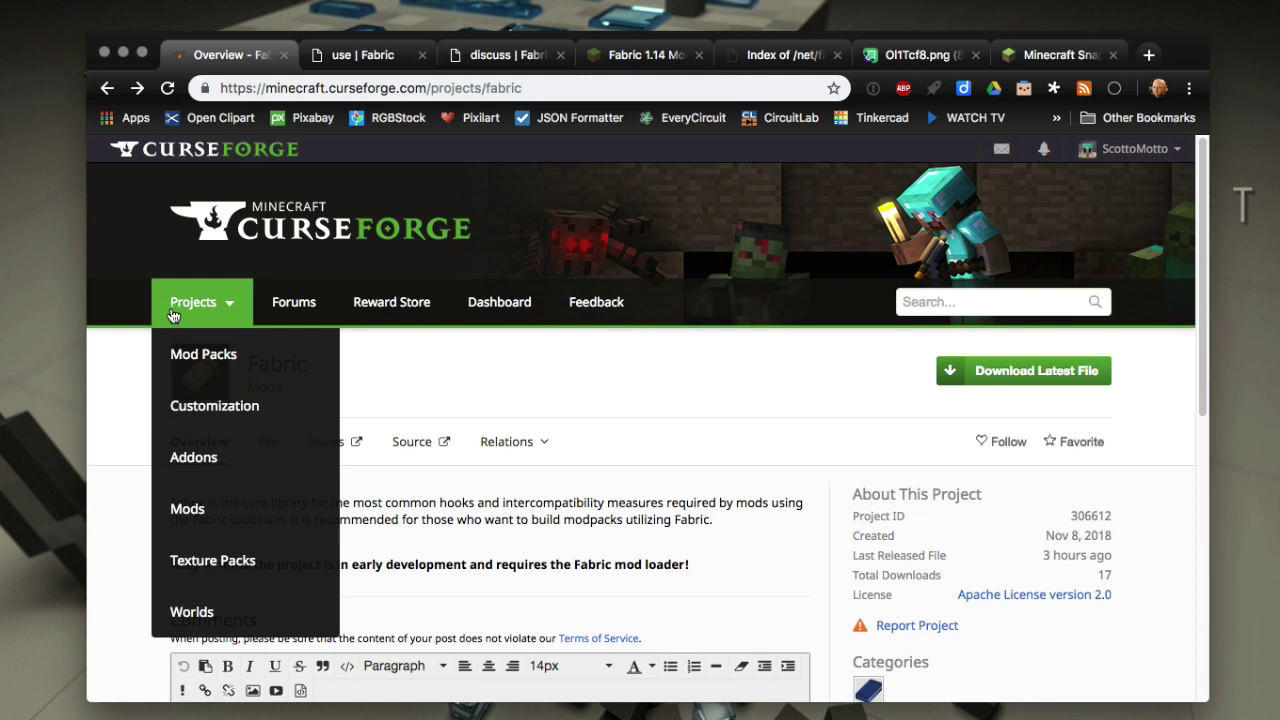
Filter the CurseForge Mods listing to Minecraft 1.14 and browse mods like Fabric and Just Sleep.
left_click(162, 513)
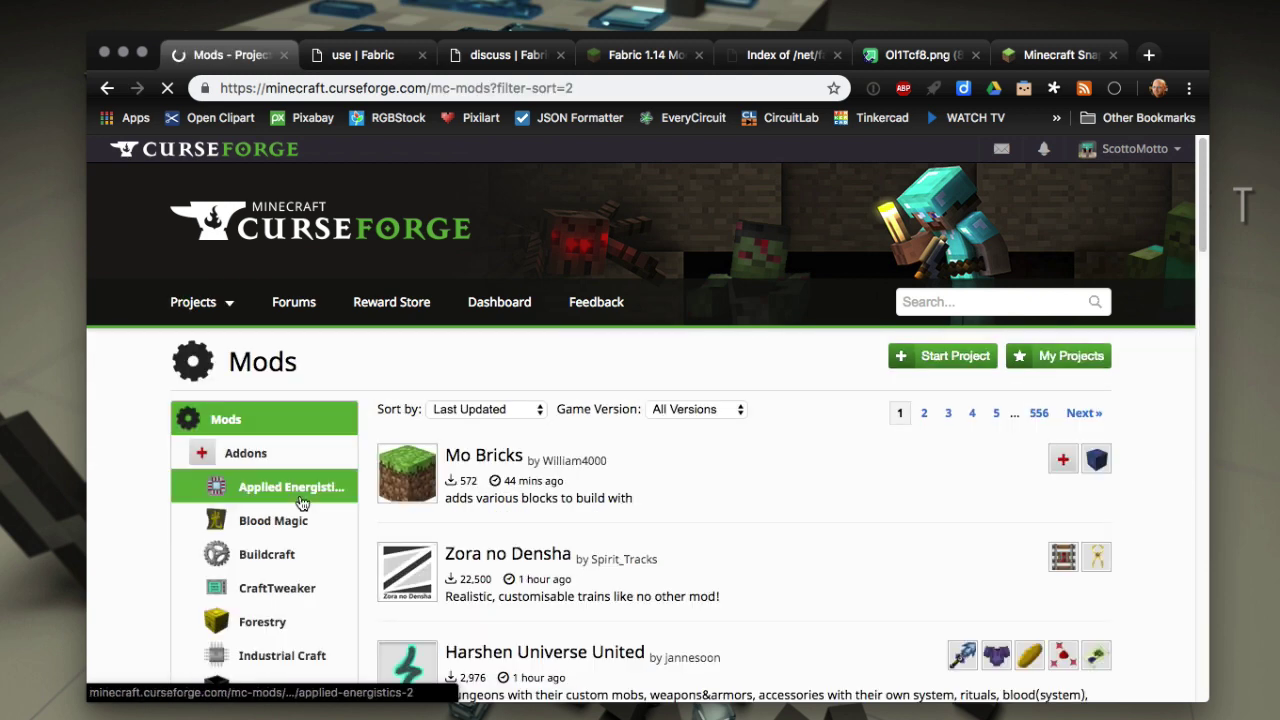
left_click(703, 410)
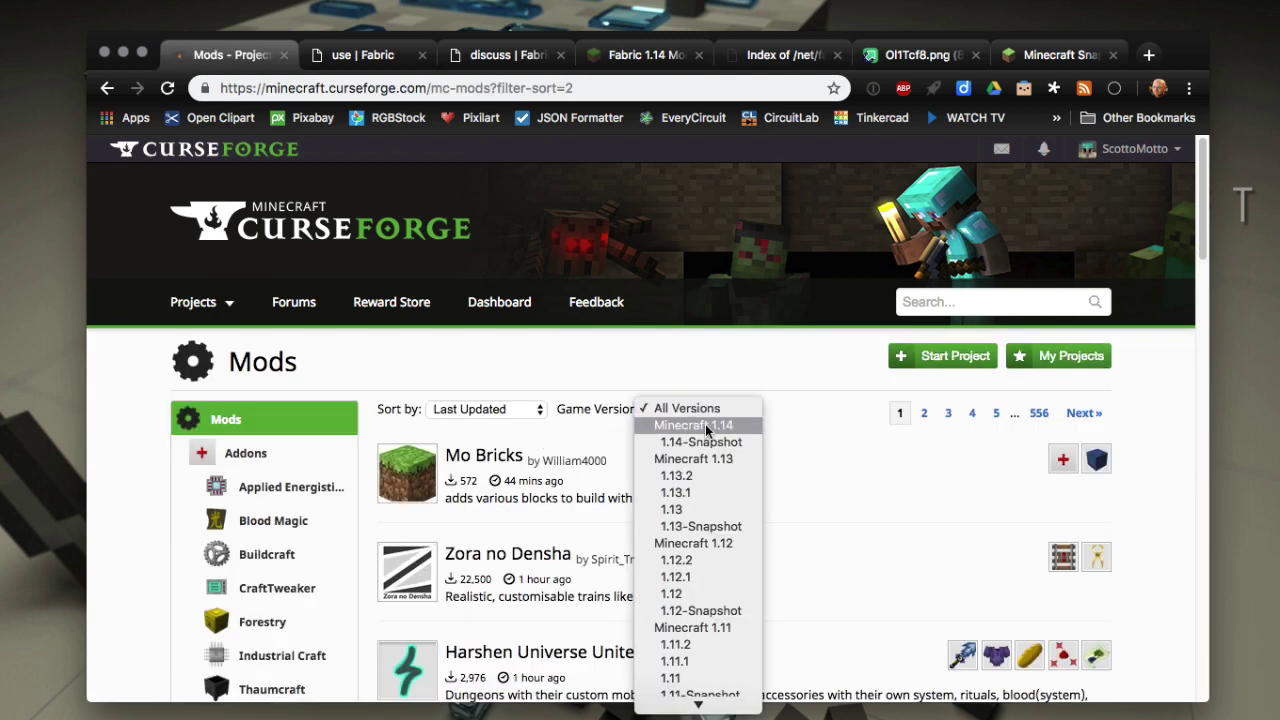
left_click(706, 424)
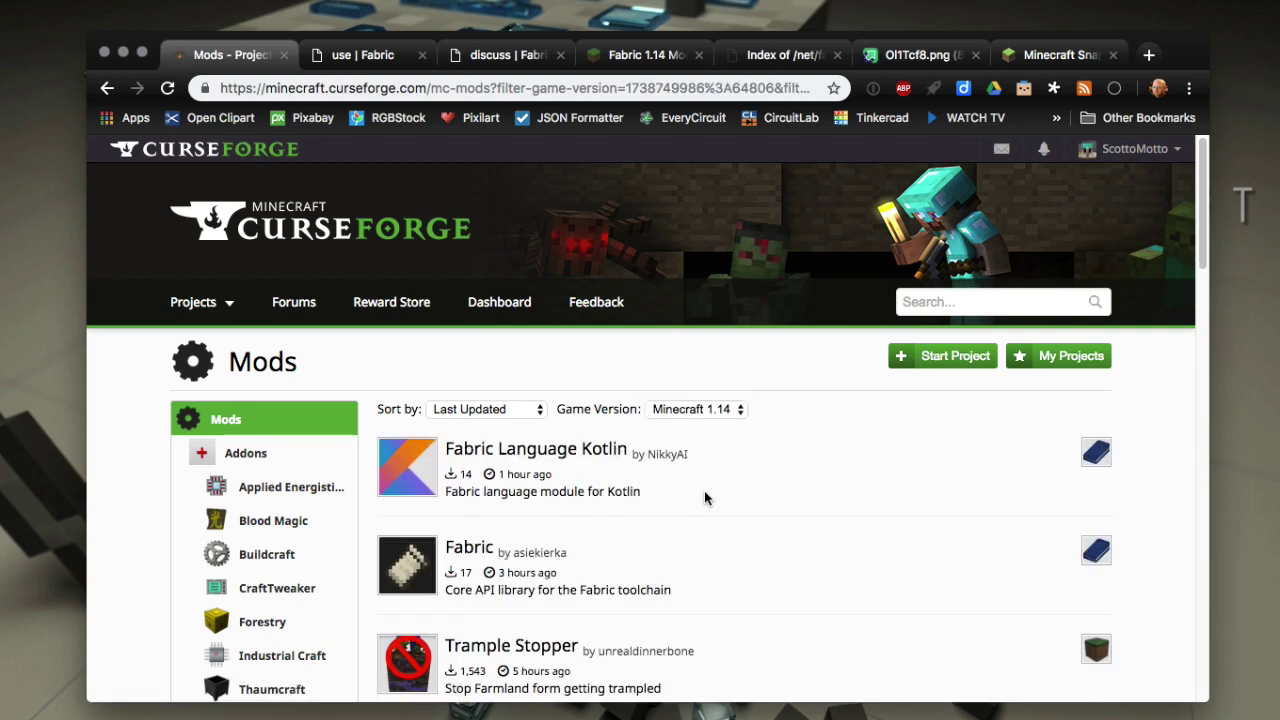
scroll(705, 497, "down", 1)
scroll(705, 497, "down", 5)
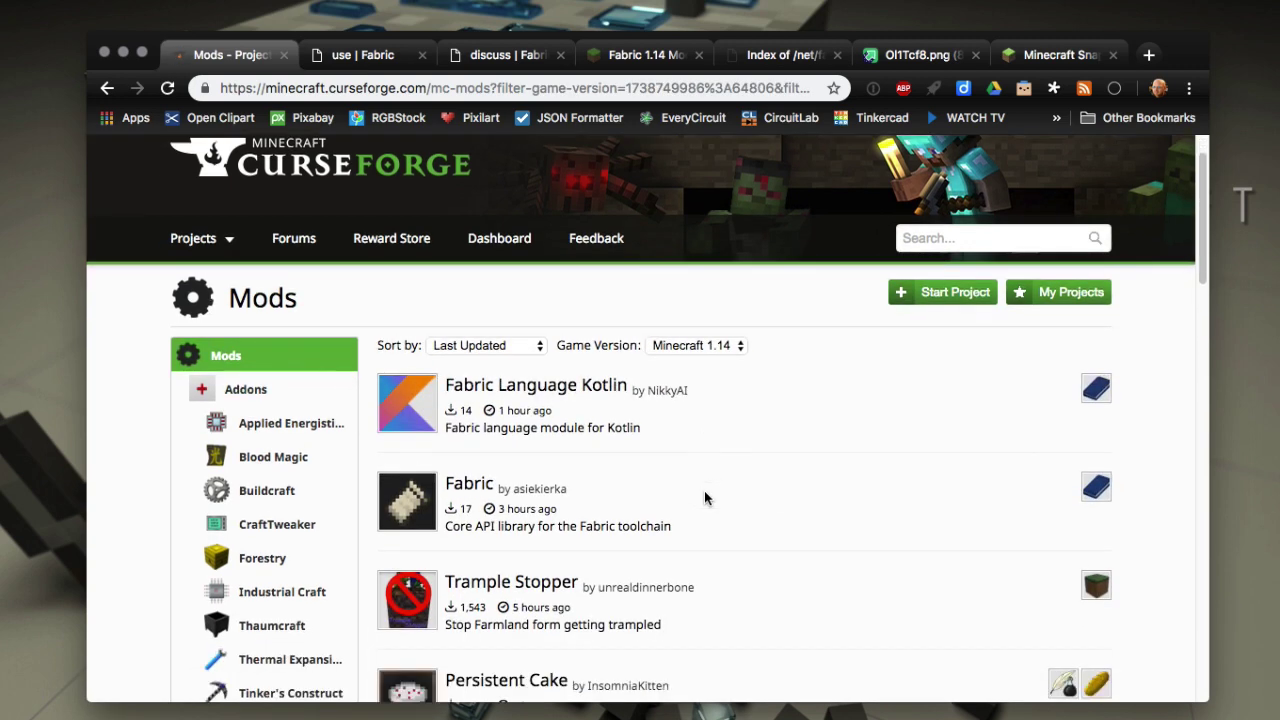
scroll(704, 497, "down", 7)
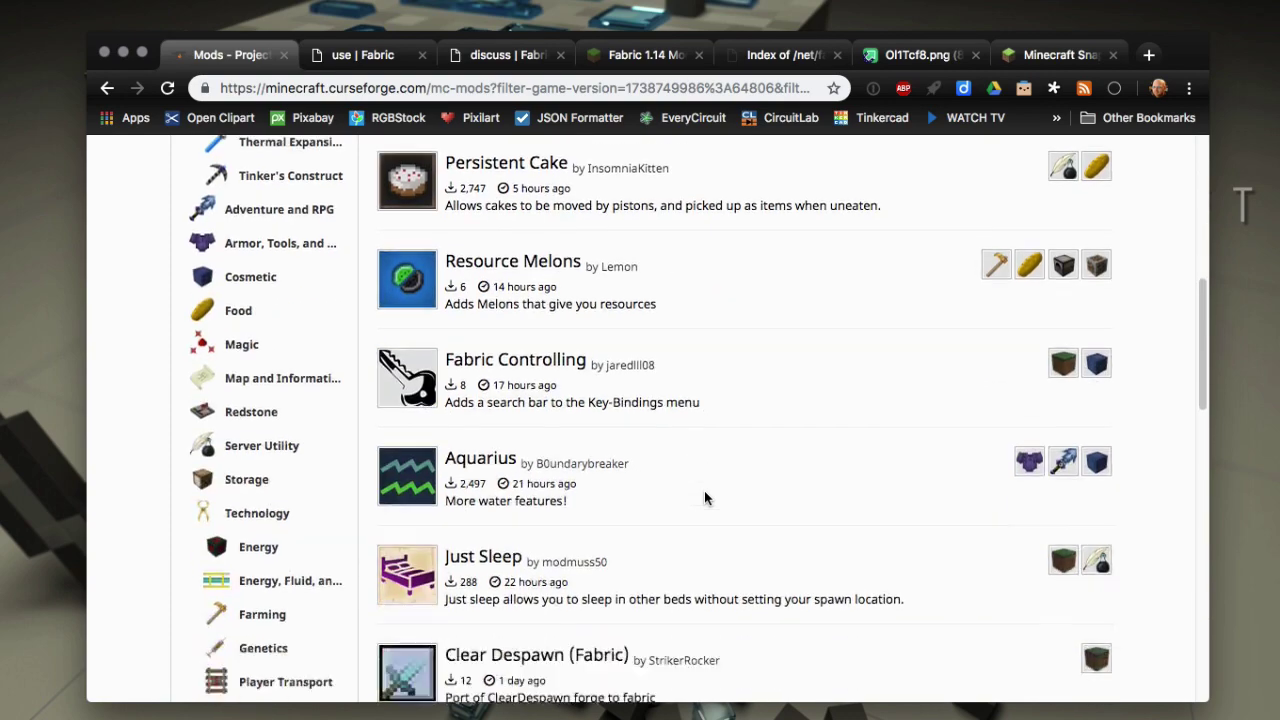
scroll(704, 497, "down", 10)
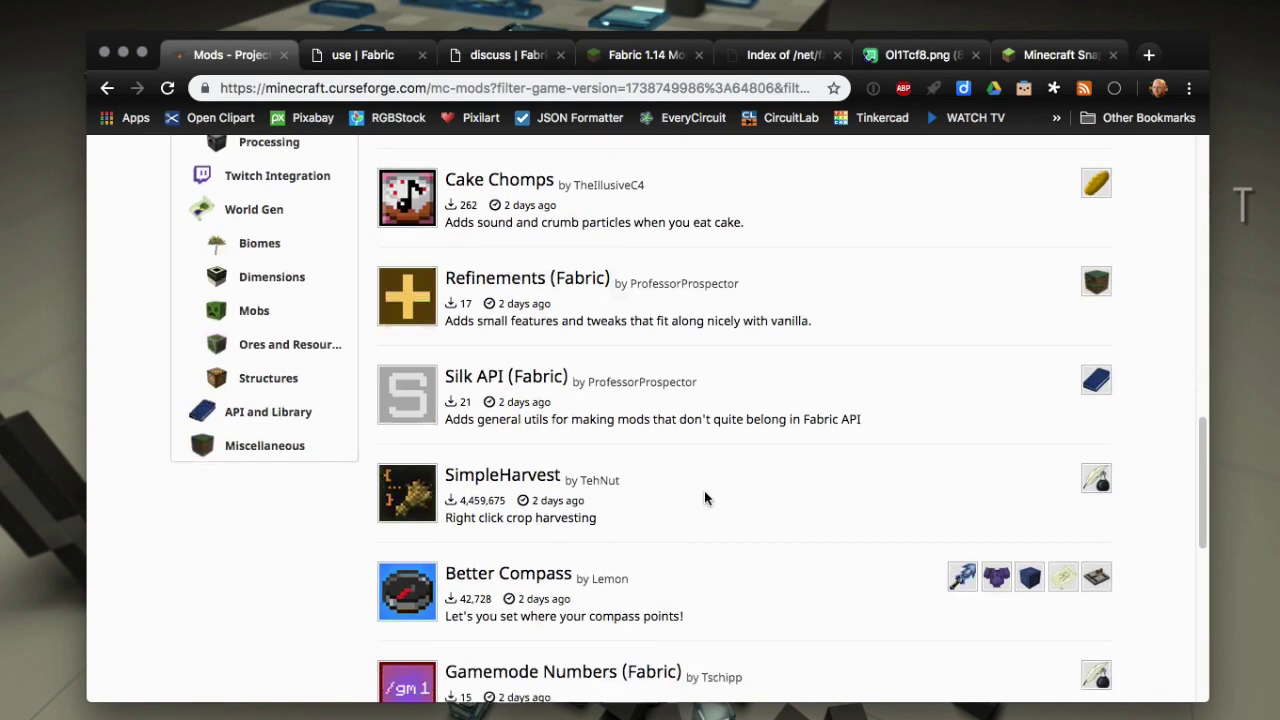
scroll(704, 497, "up", 20)
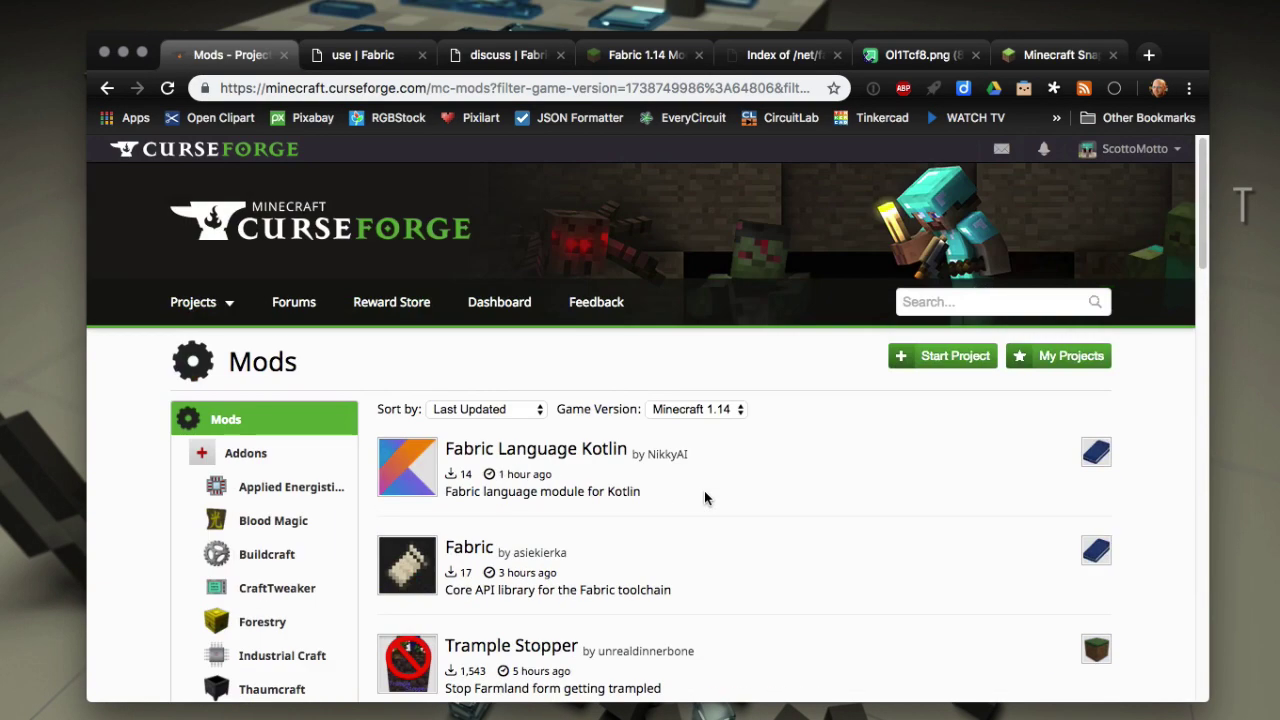
scroll(704, 497, "down", 2)
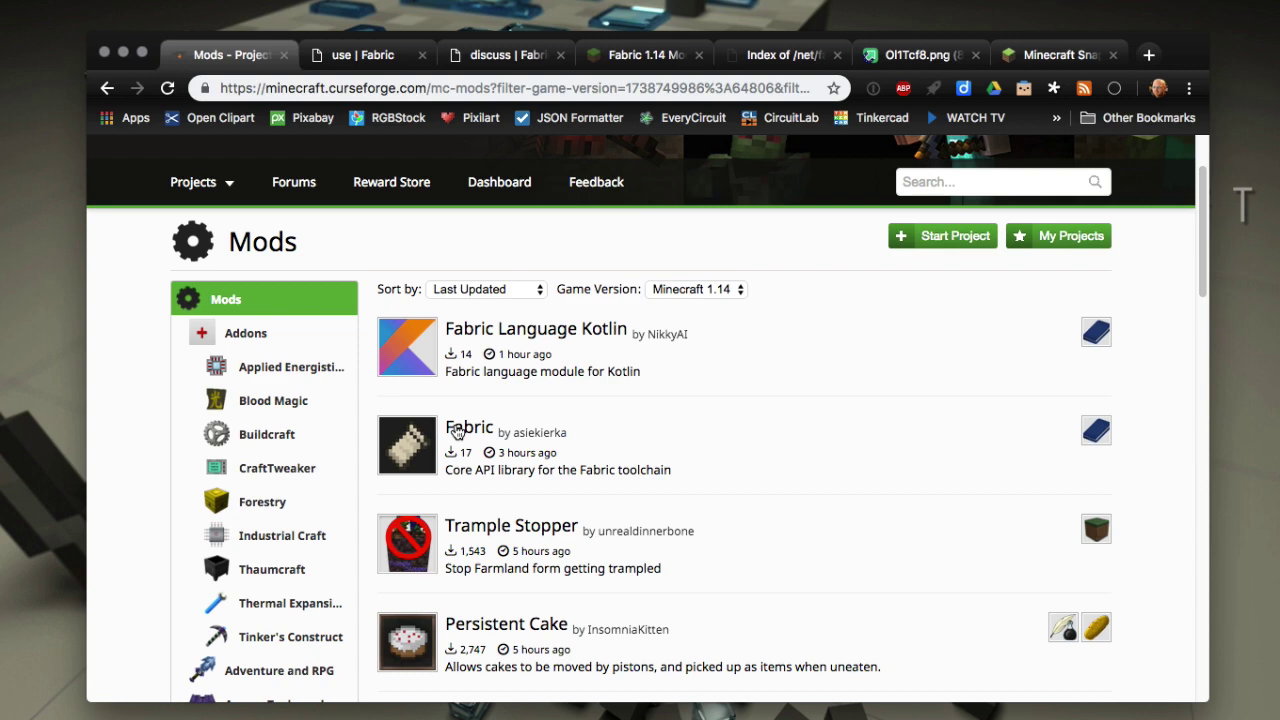
Open the Fabric project, review its Fabric API files for 18w50a, then return to Overview.
left_click(457, 430)
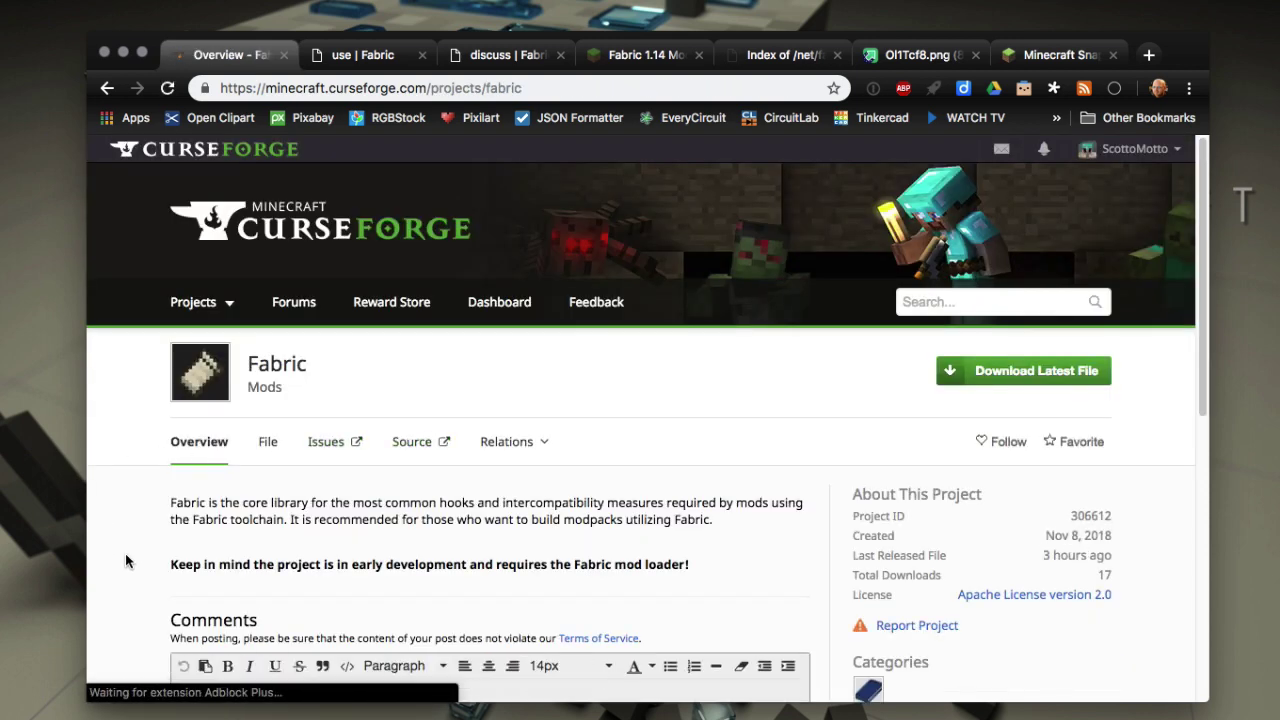
left_click(271, 456)
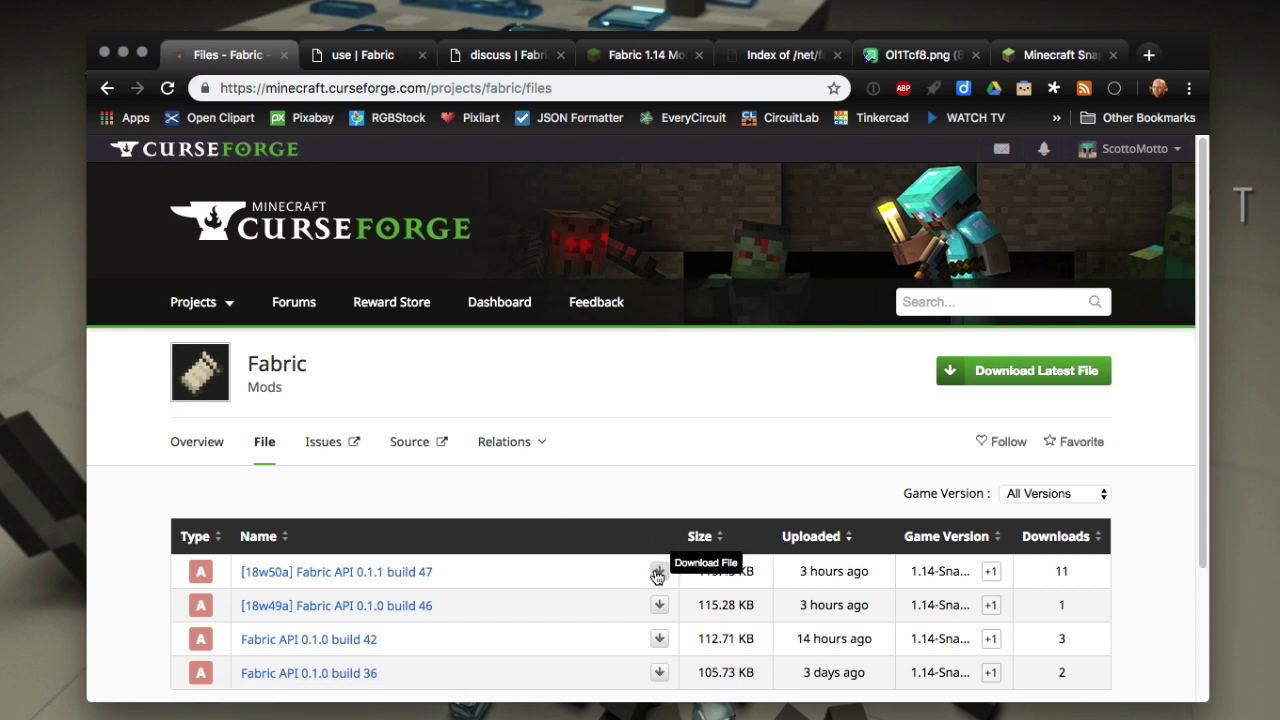
left_click(190, 447)
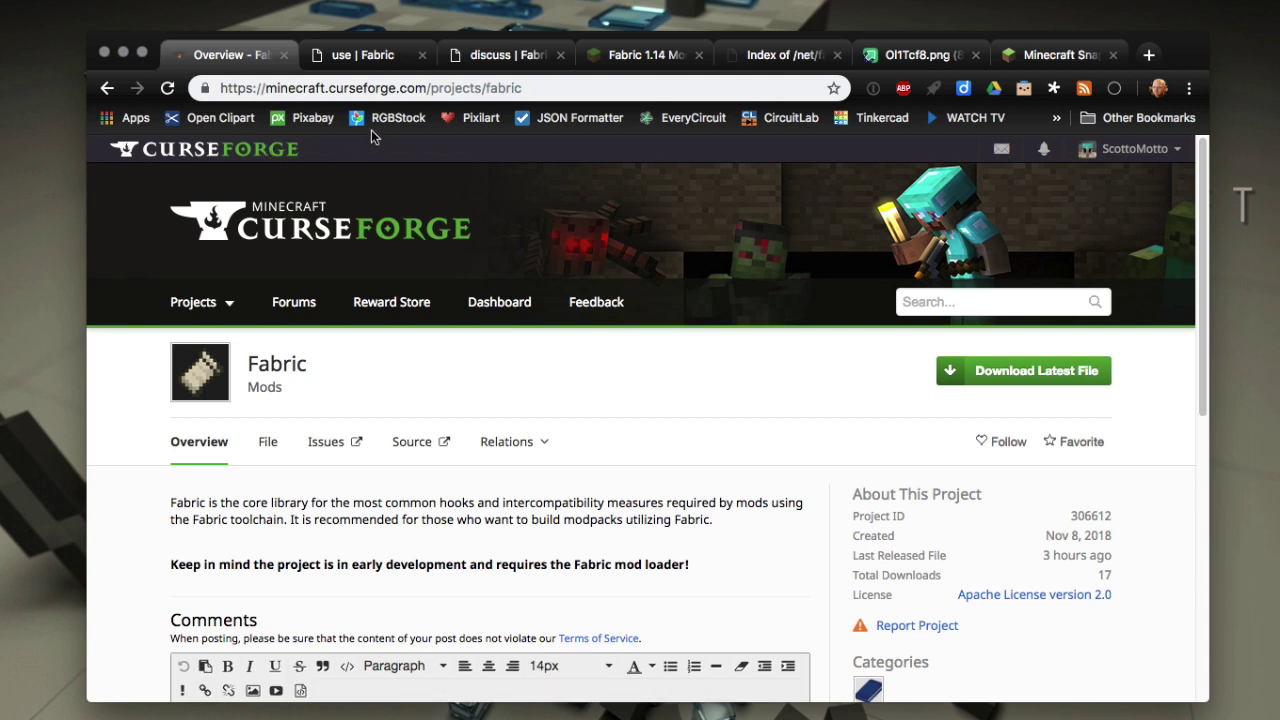
Switch to the fabricmc.net use page and read through the Fabric announcement.
left_click(366, 62)
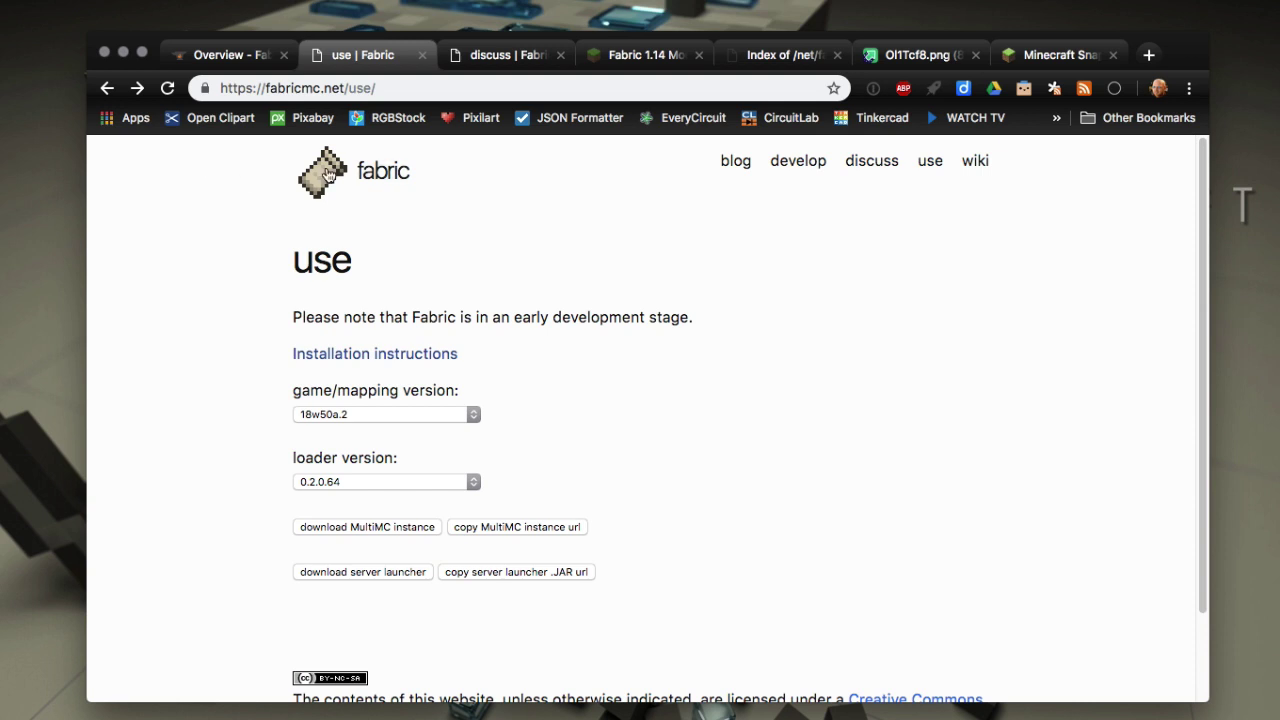
left_click(107, 91)
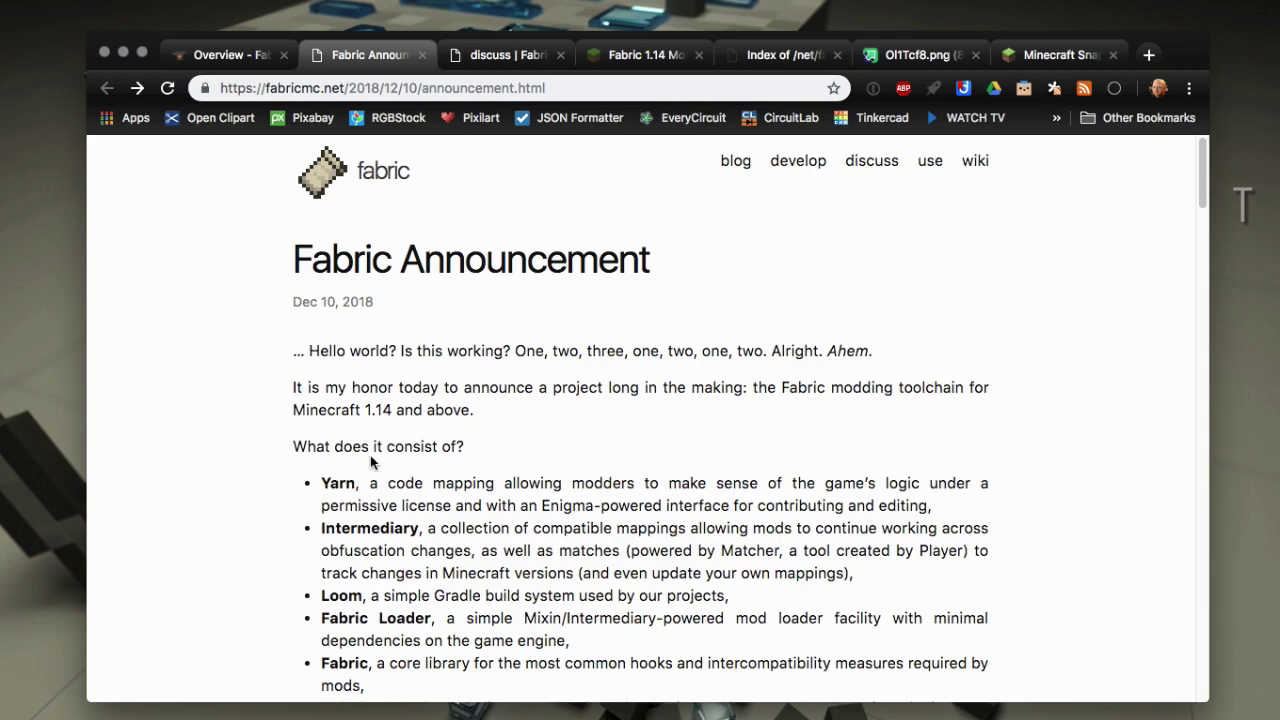
scroll(370, 455, "down", 10)
scroll(370, 455, "down", 15)
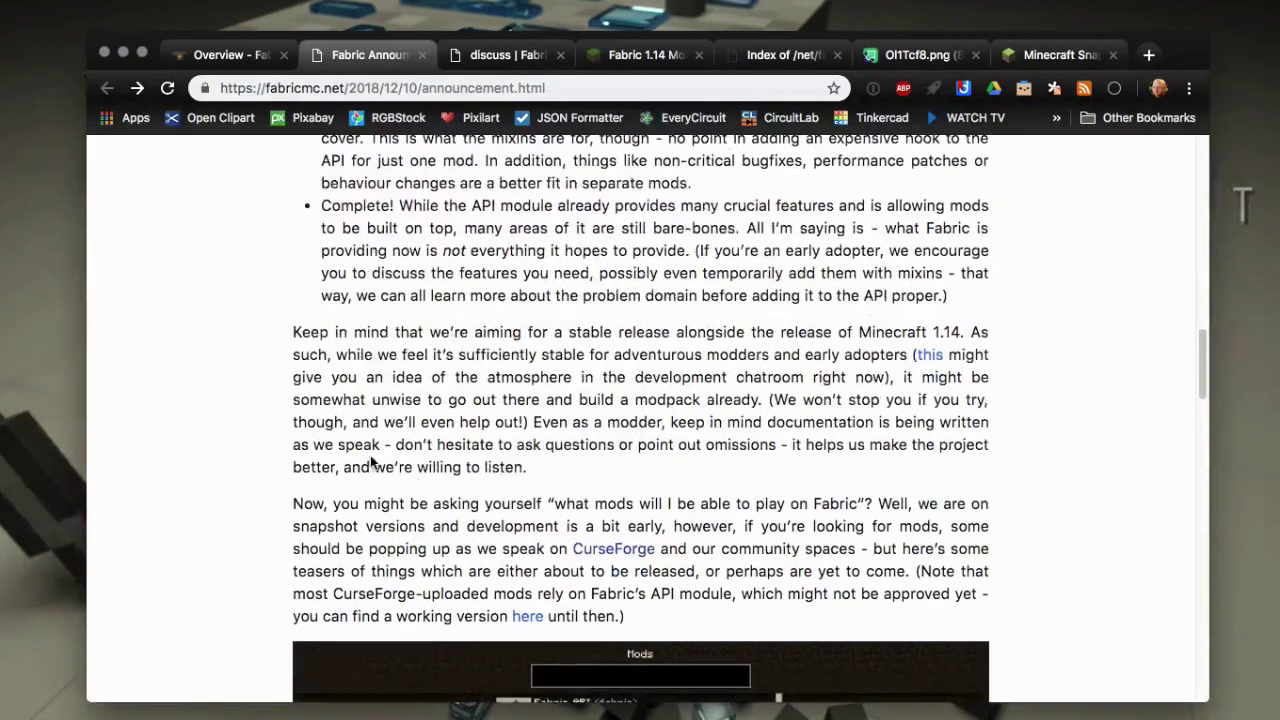
scroll(370, 462, "up", 20)
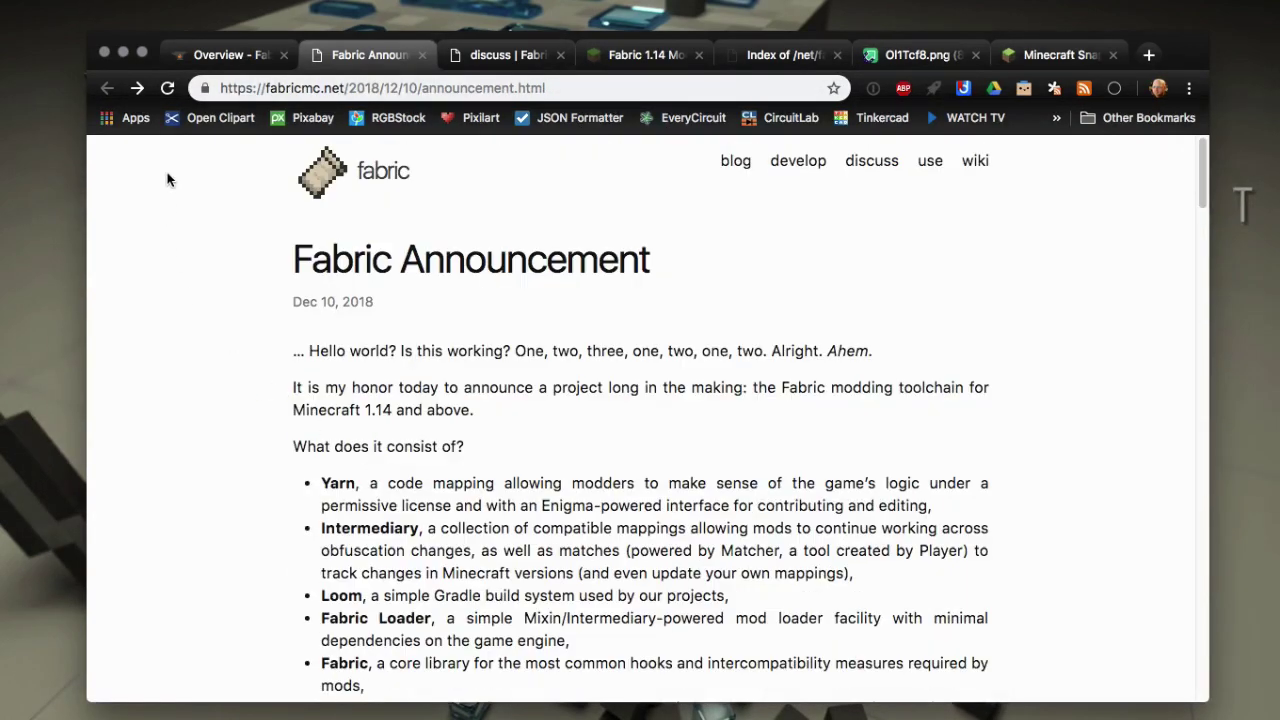
left_click(930, 175)
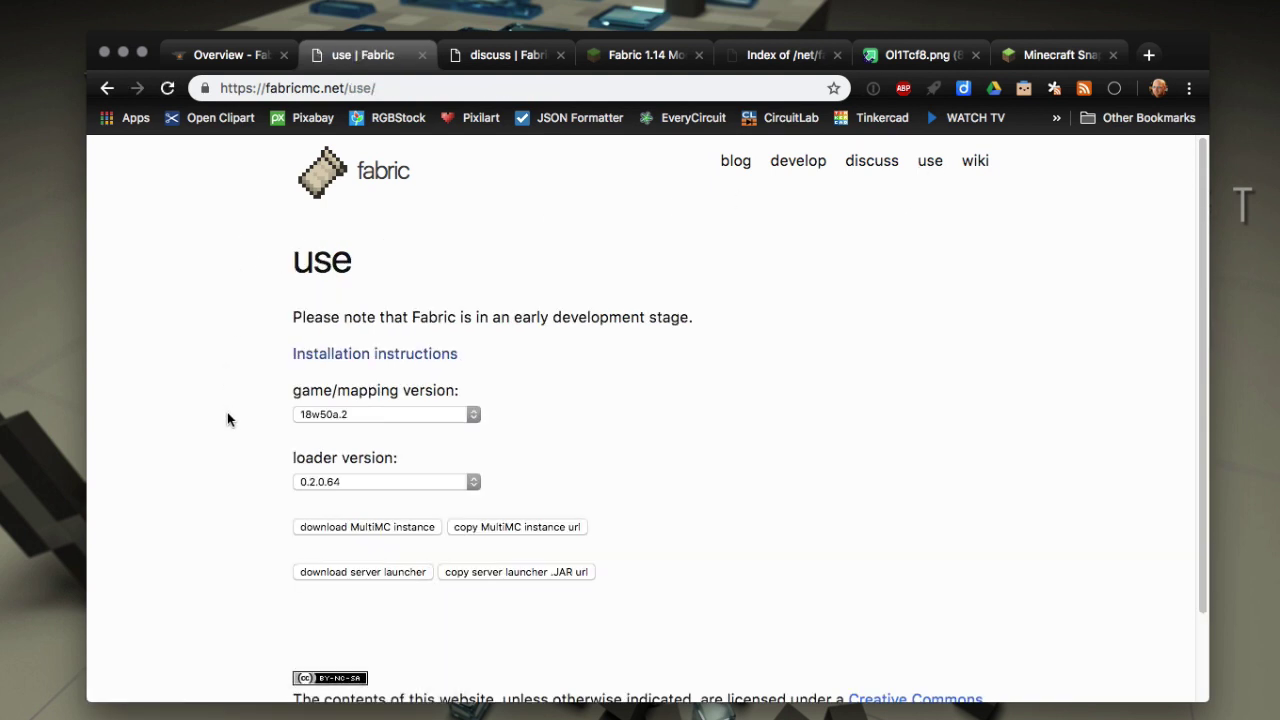
Read the Fabric installation instructions, then go back to the use page.
left_click(363, 355)
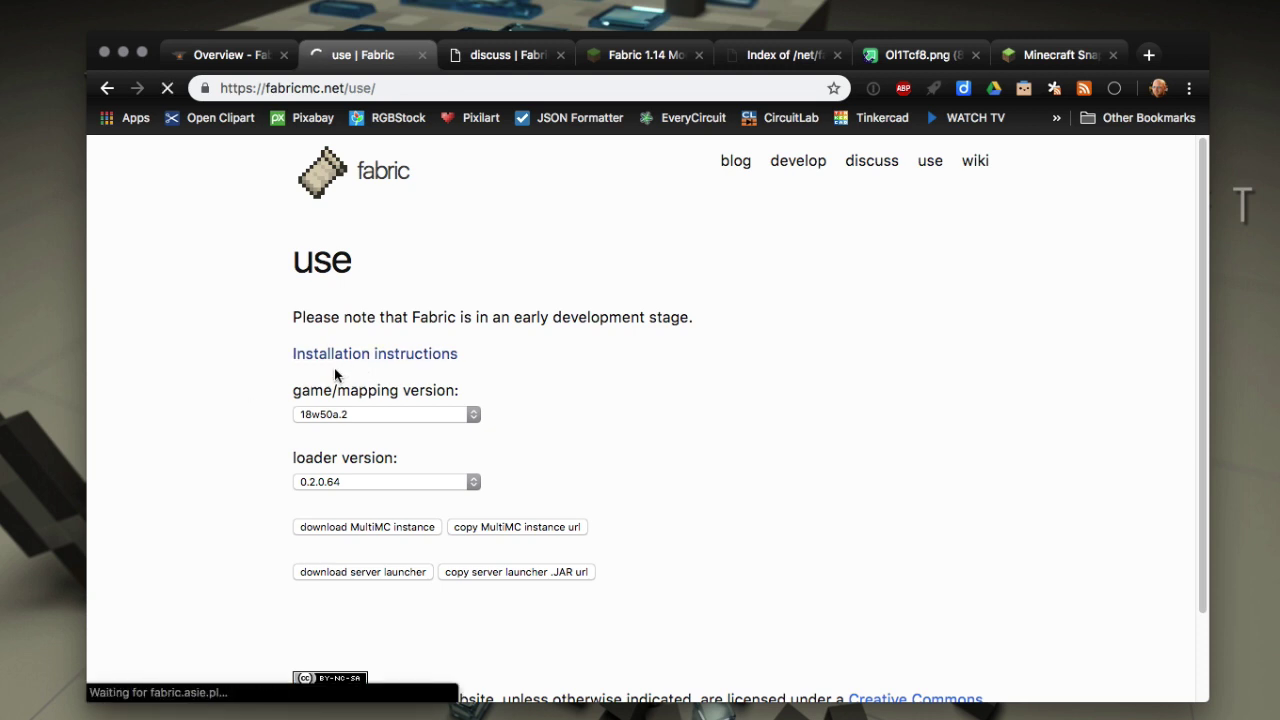
scroll(189, 467, "down", 2)
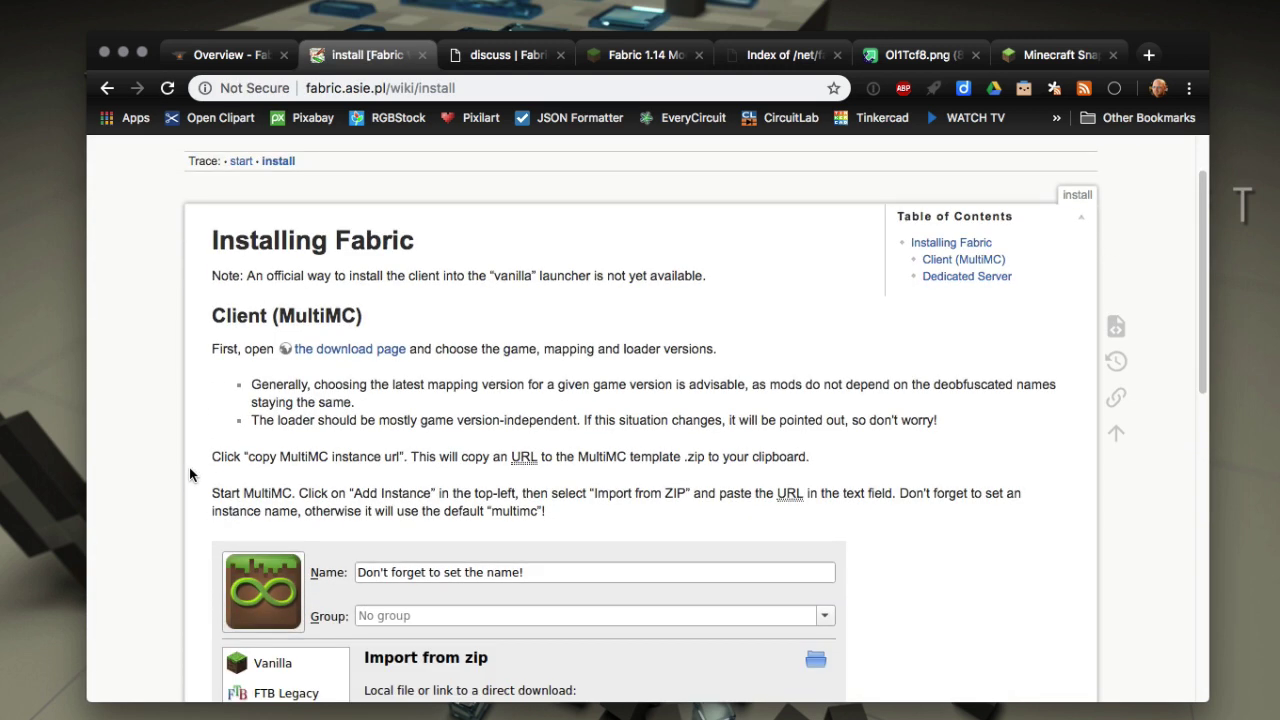
scroll(189, 467, "down", 2)
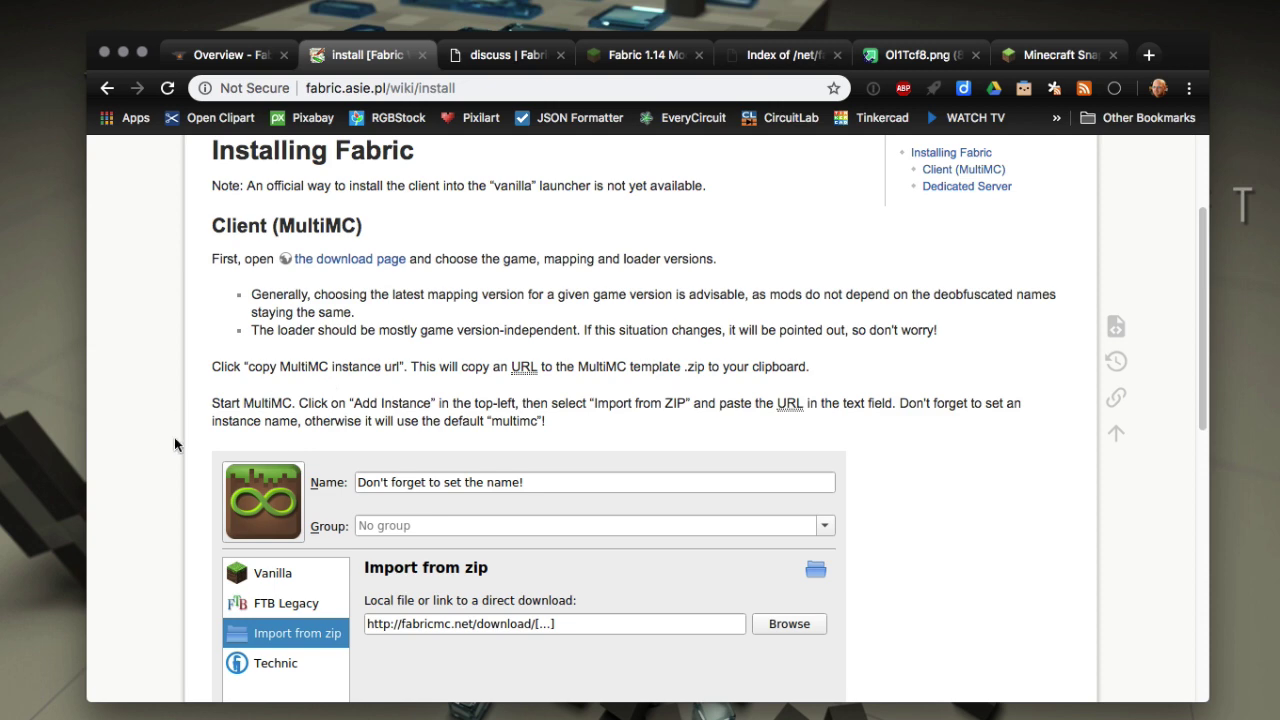
scroll(174, 440, "down", 6)
scroll(174, 445, "up", 9)
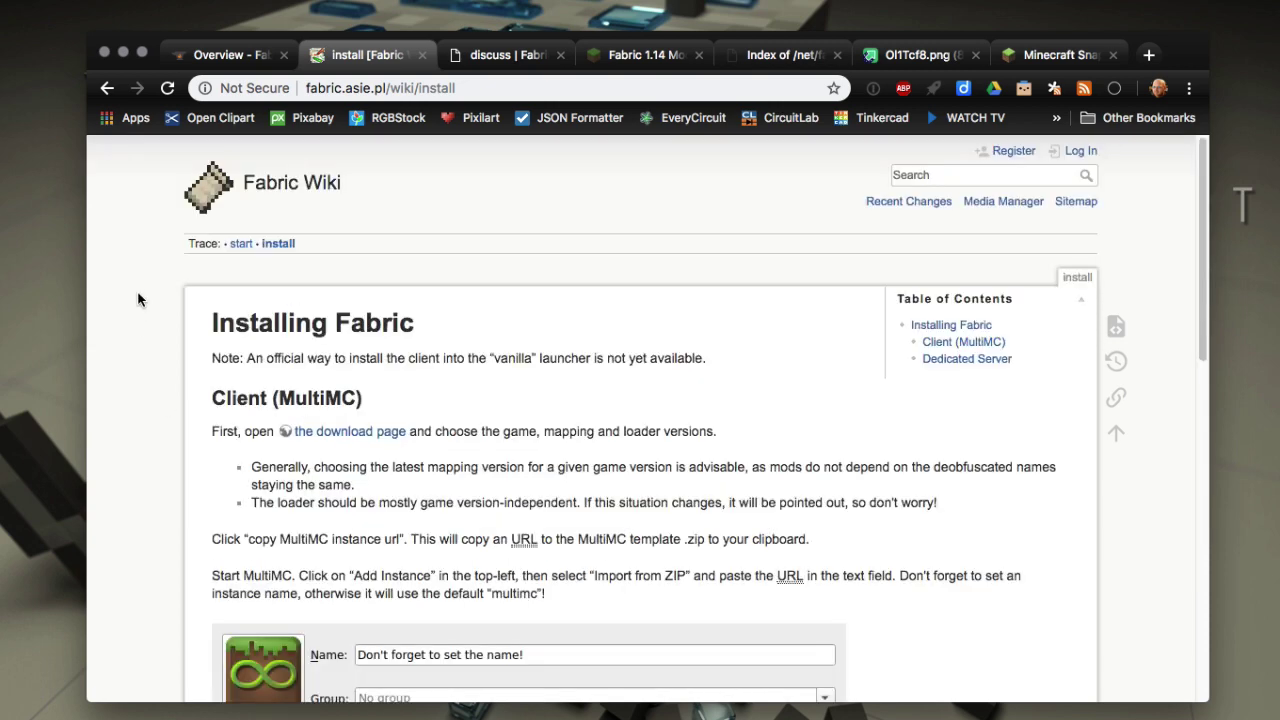
left_click(108, 90)
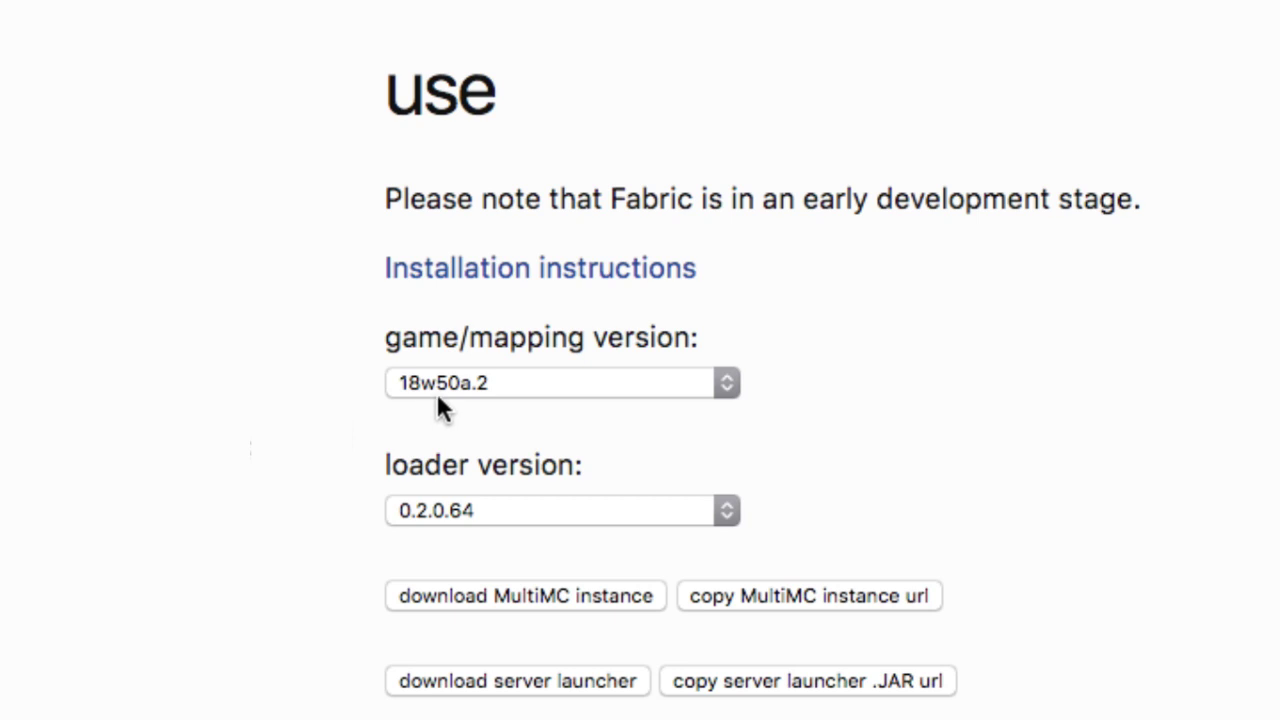
Keep game version 18w50a.2 and loader 0.2.0.64, and copy the MultiMC instance URL.
left_click(444, 381)
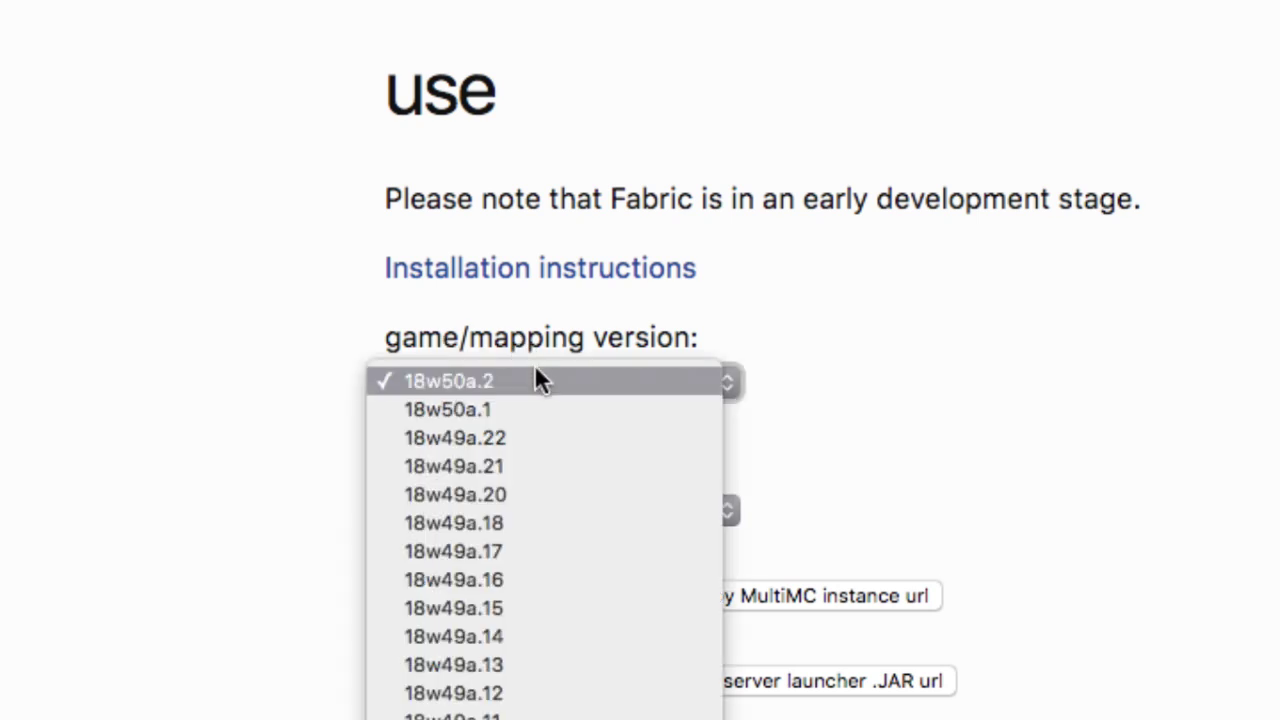
left_click(392, 393)
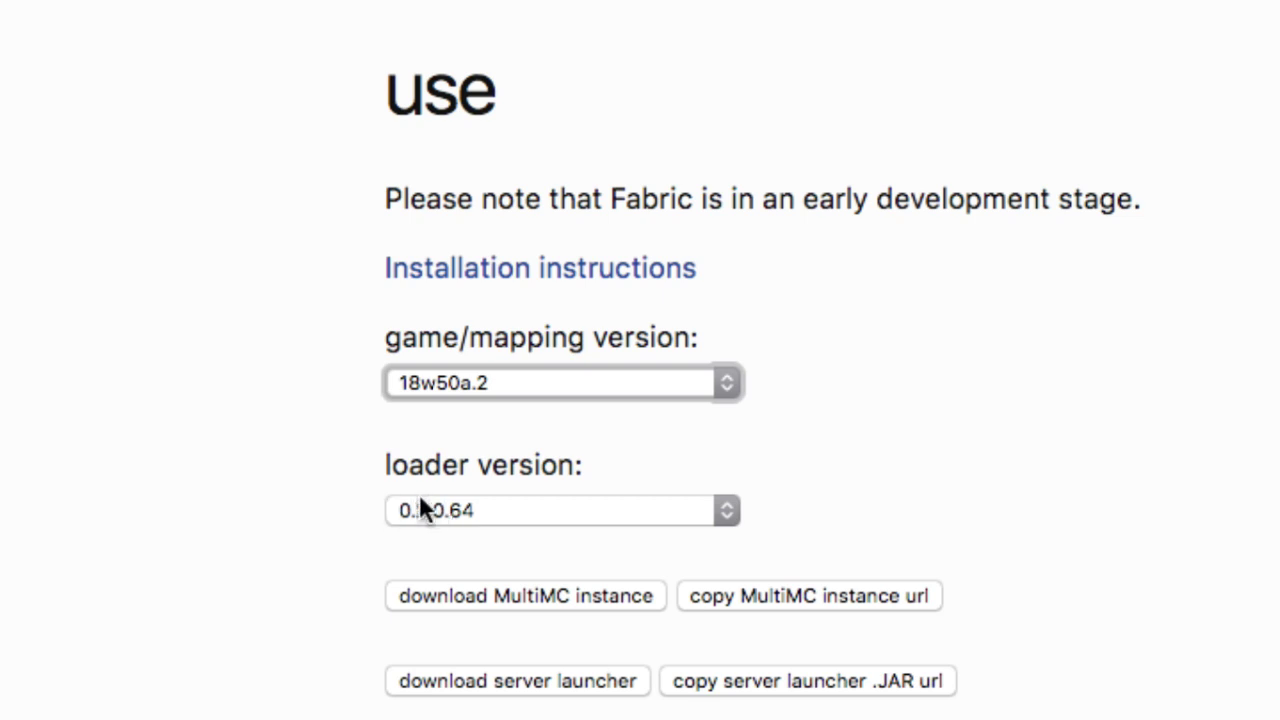
left_click(485, 509)
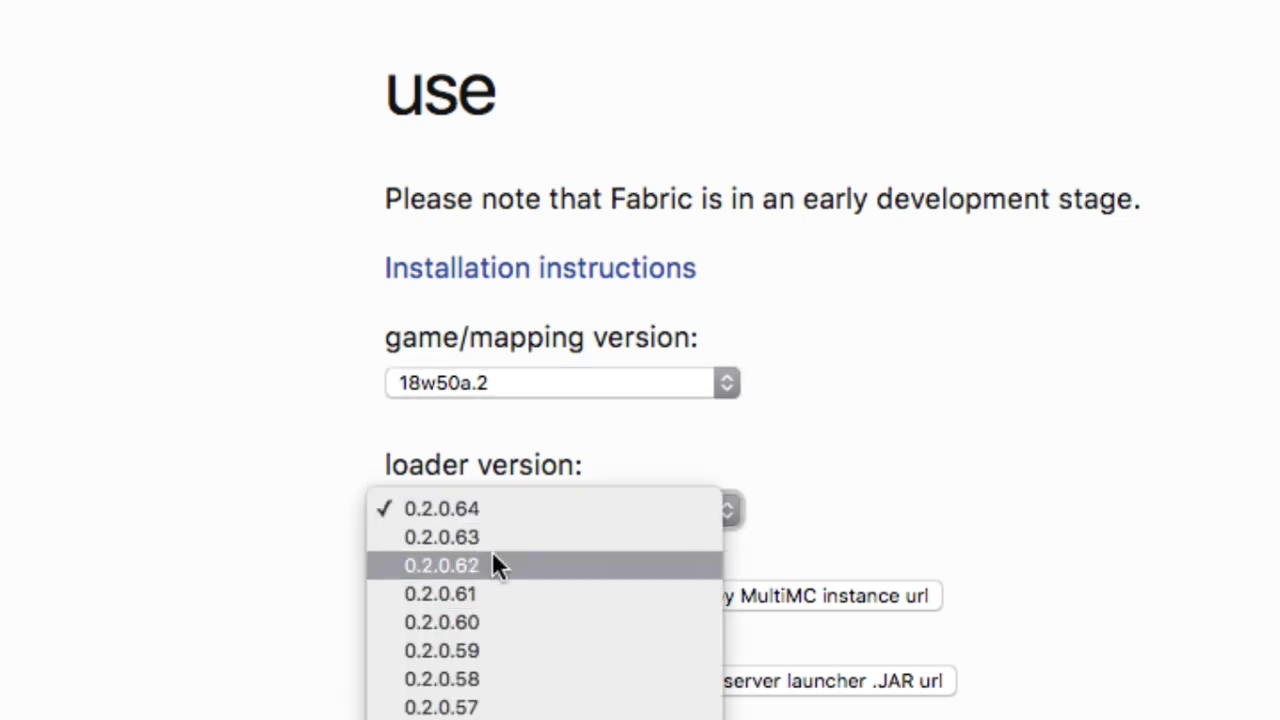
left_click(485, 507)
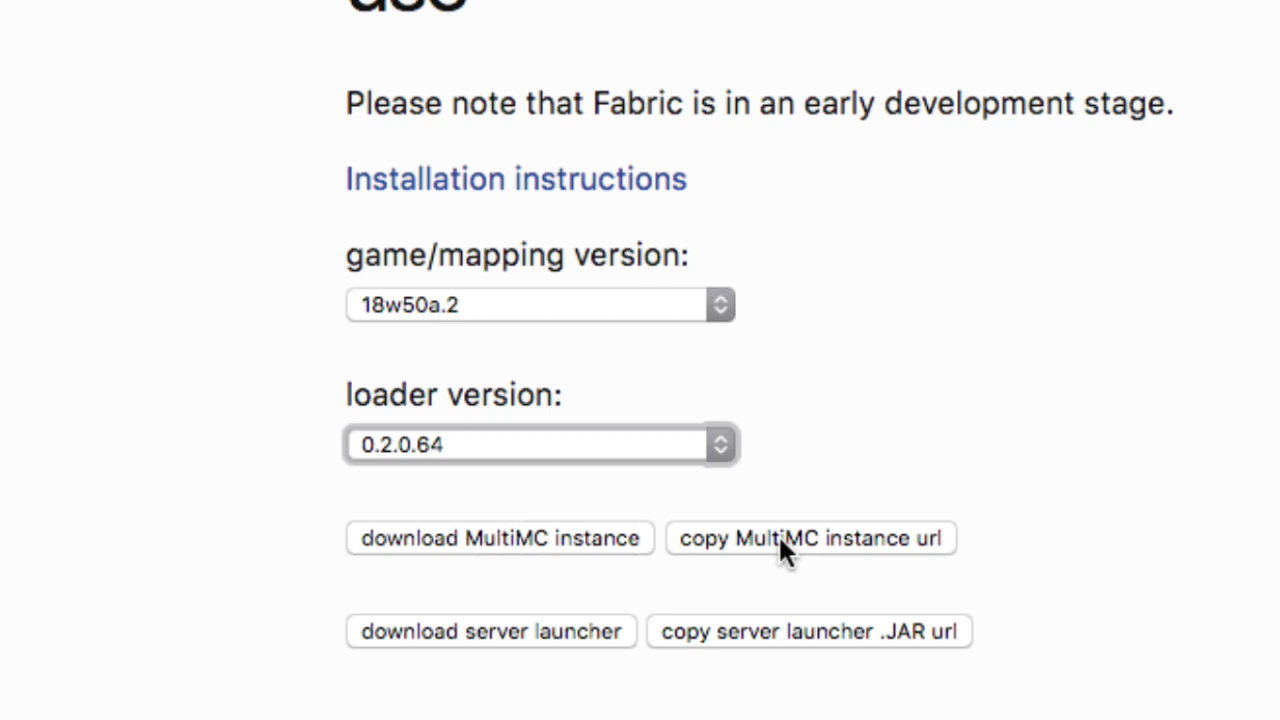
left_click(780, 541)
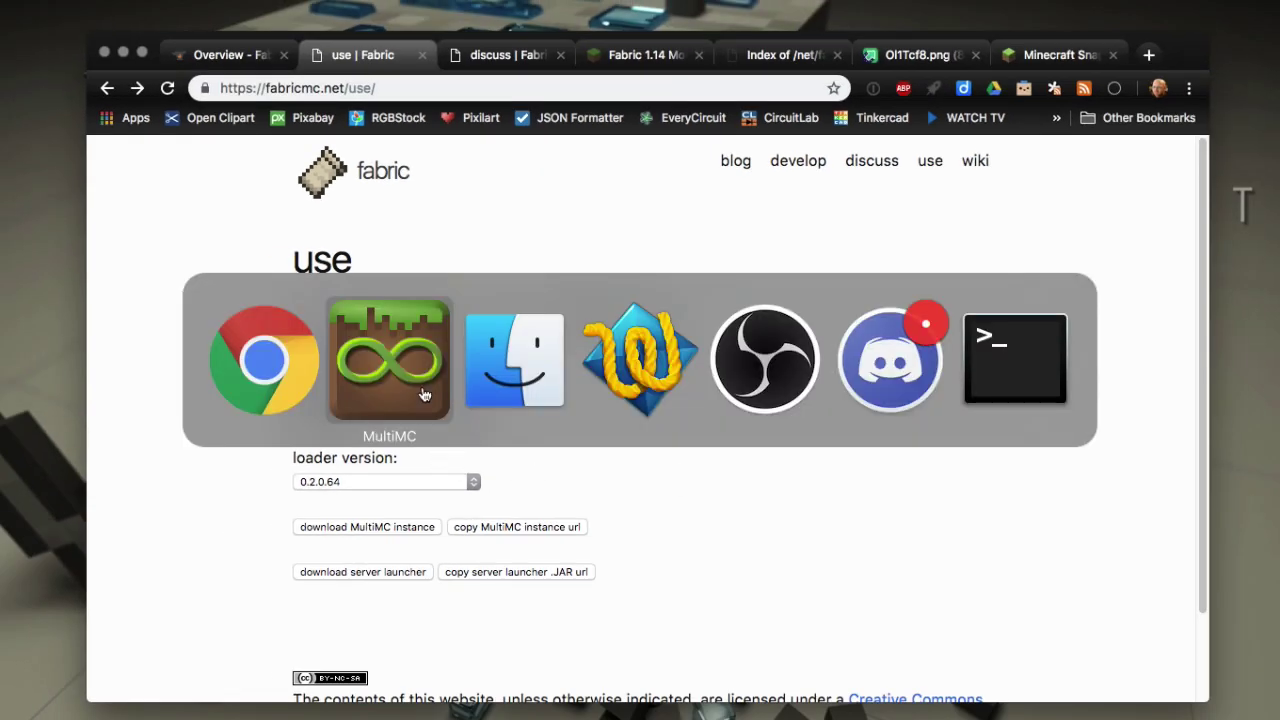
Import a new MultiMC instance from the pasted Fabric link, named 'Fabric 0.2.0.64'.
left_click(418, 382)
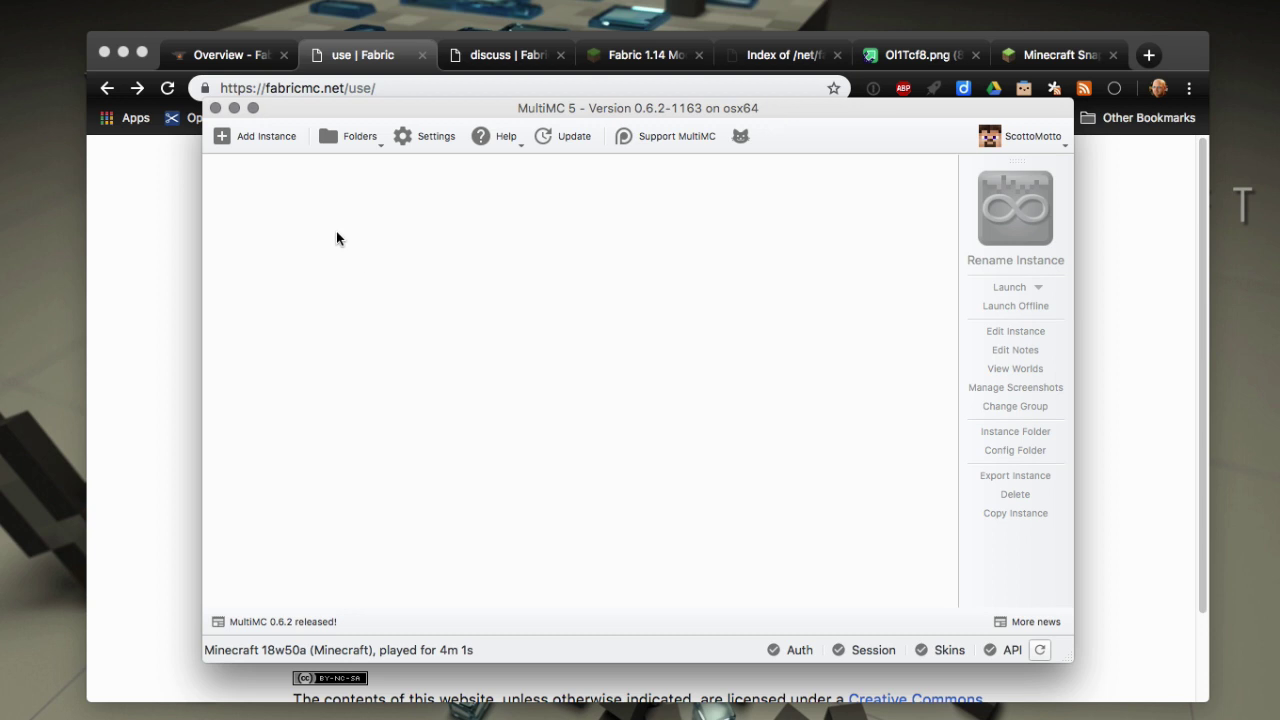
left_click(266, 138)
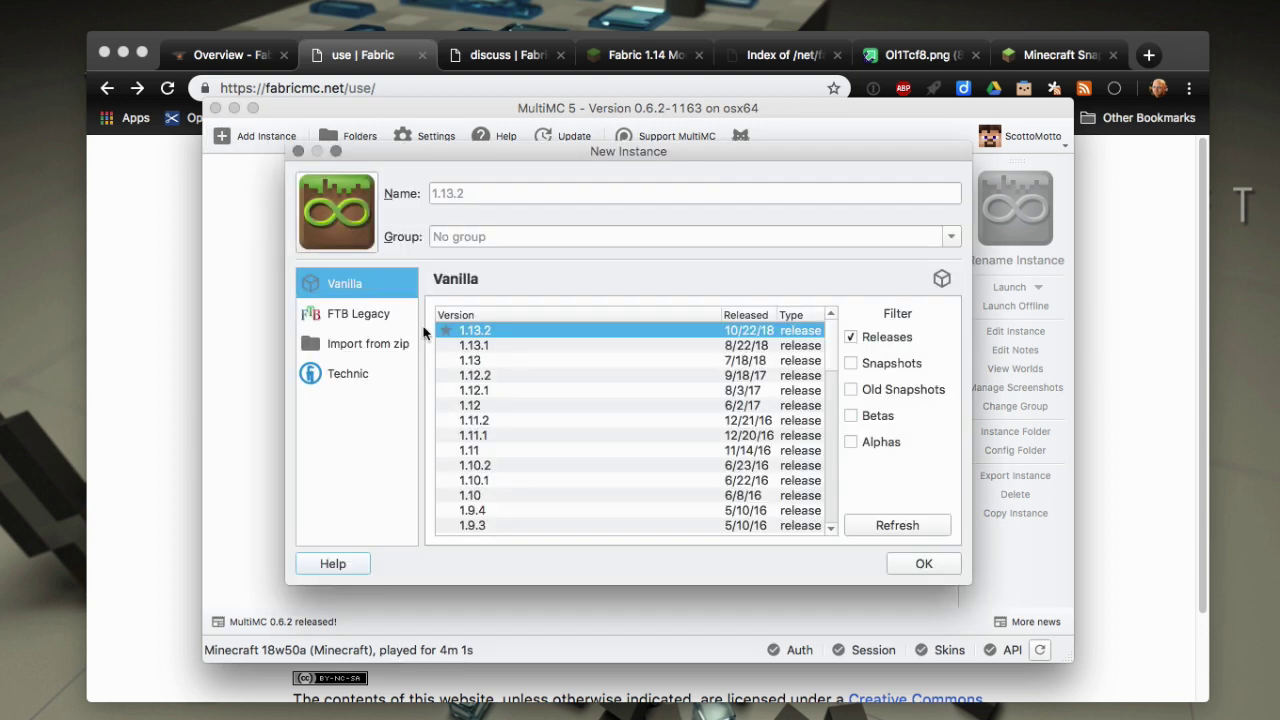
left_click(386, 346)
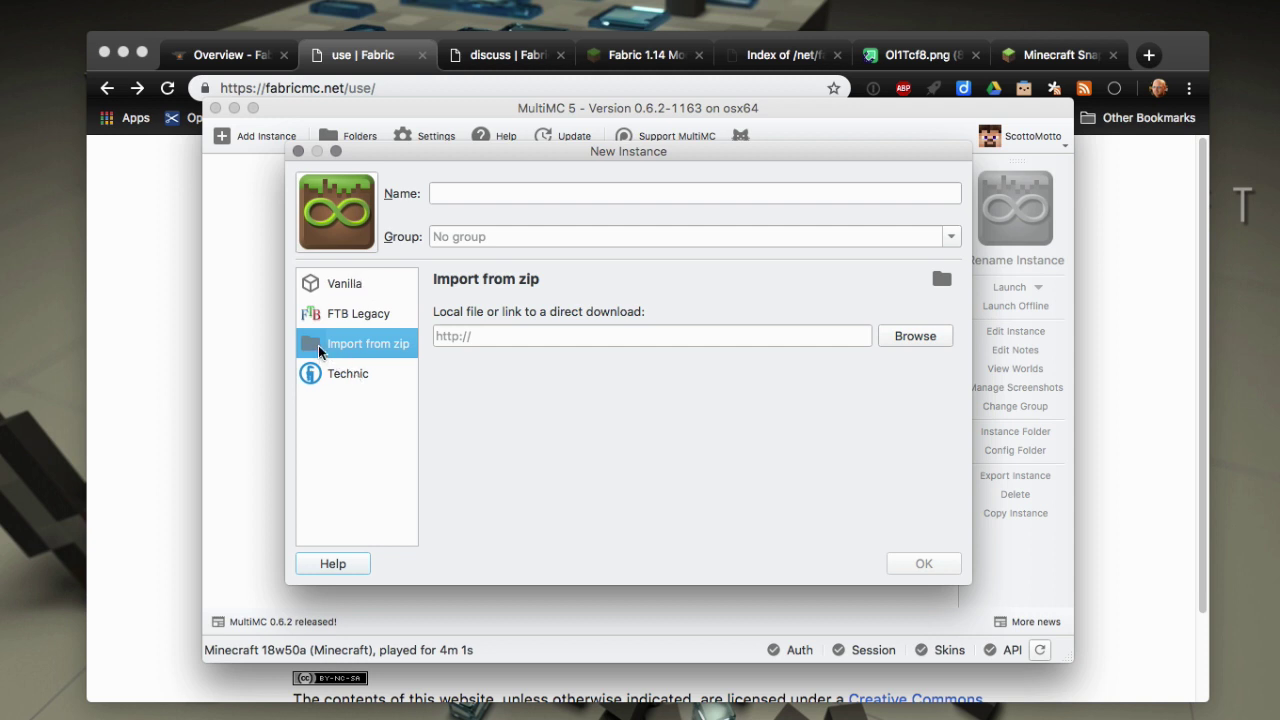
left_click(500, 332)
type("http://fabricmc.net/download/multimc?yarn=18w50a.2&loader=0.2.0.64")
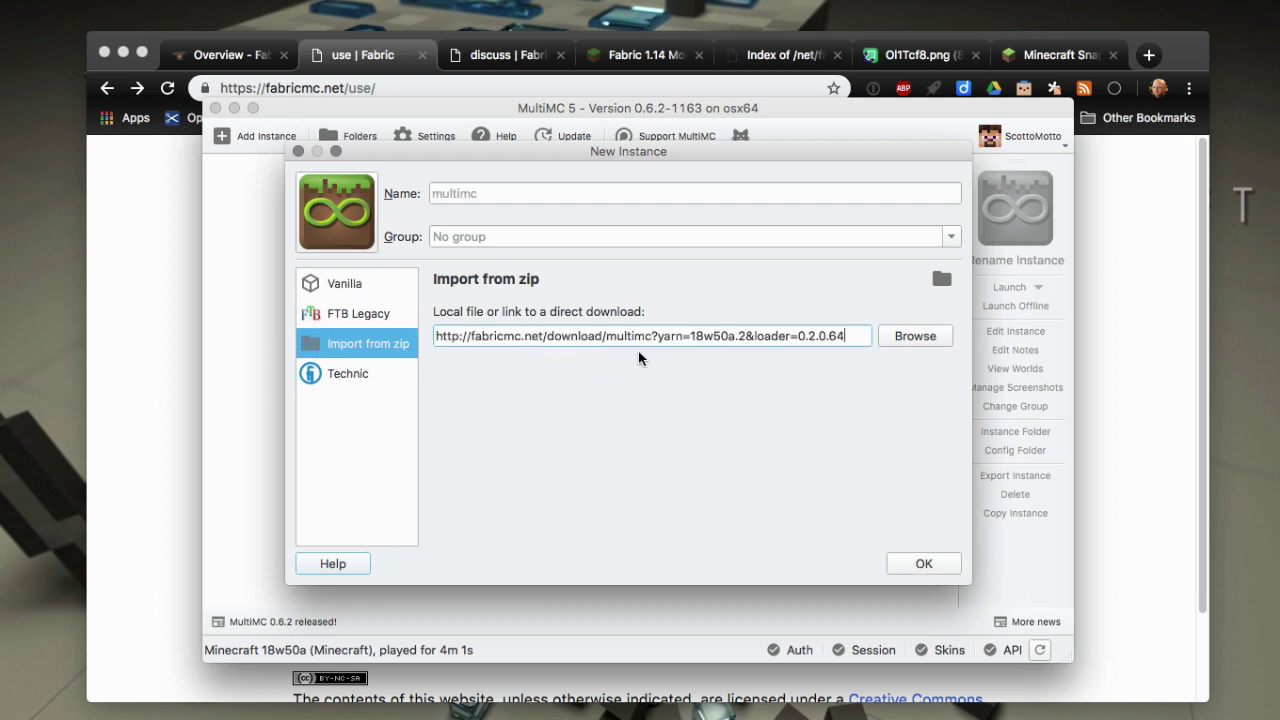
left_click(908, 343)
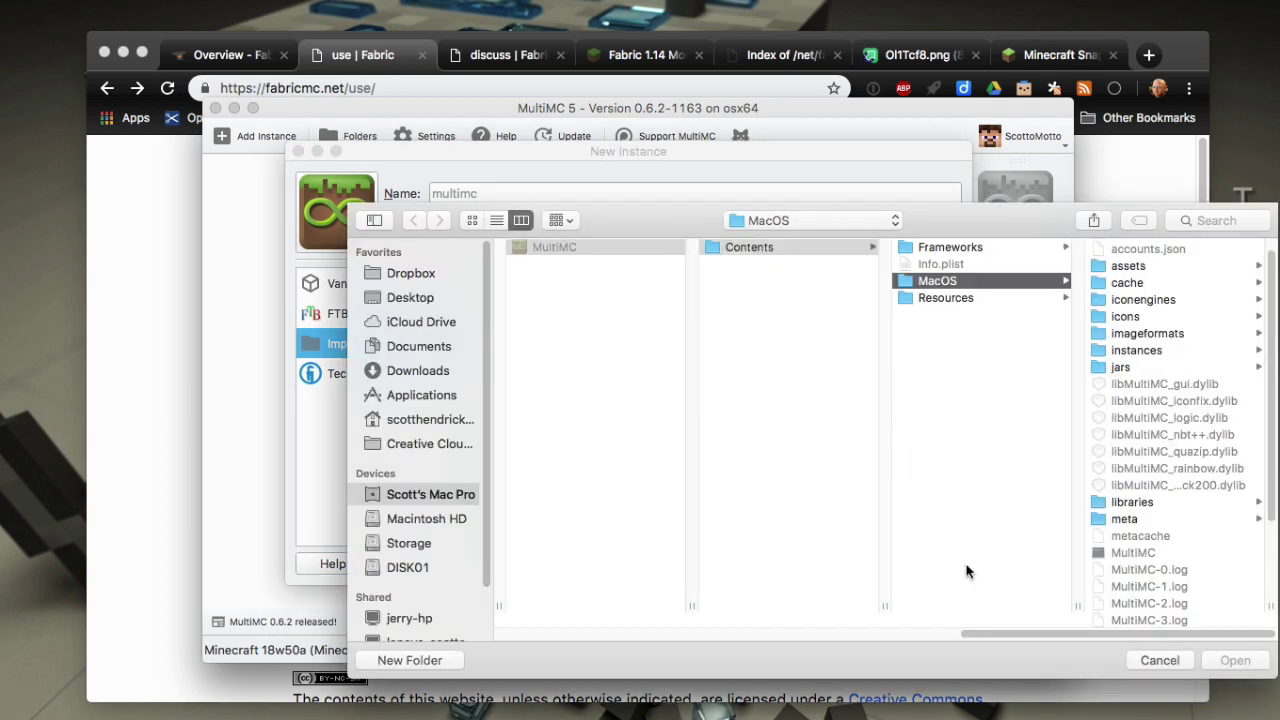
left_click(1142, 662)
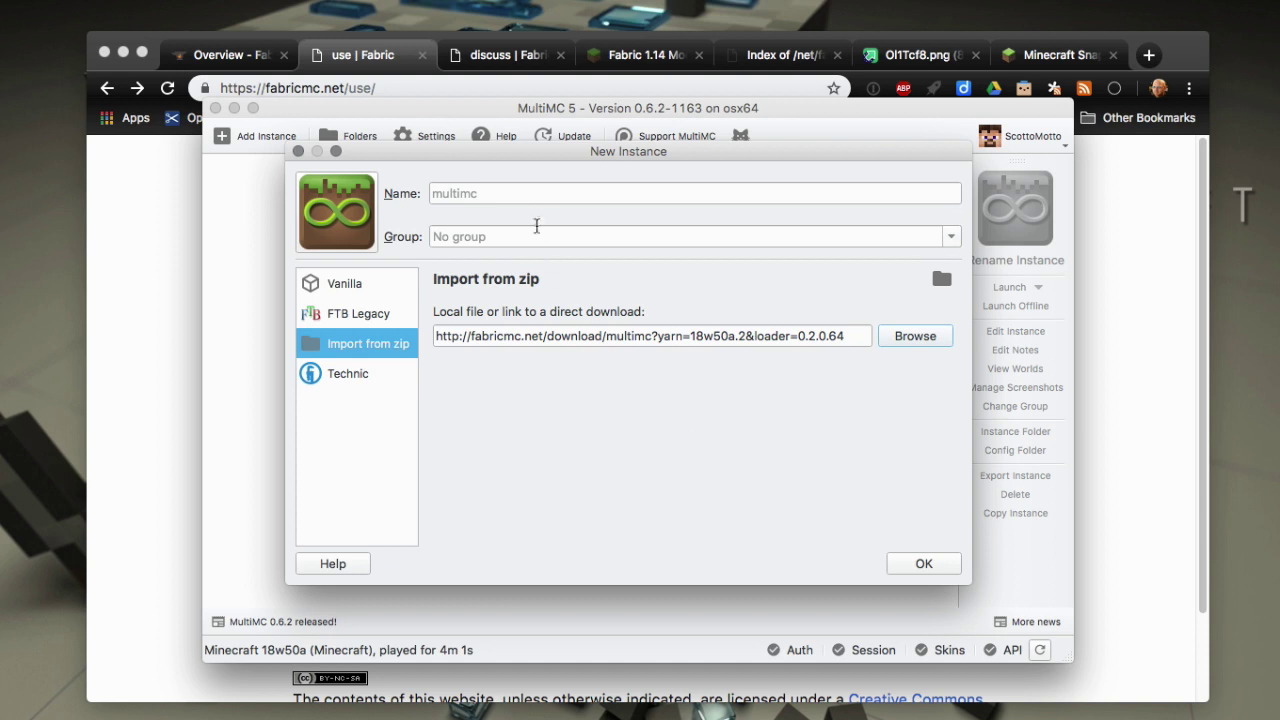
type("Fabric ")
type("0.2.")
type("0.")
type("64")
left_click(928, 564)
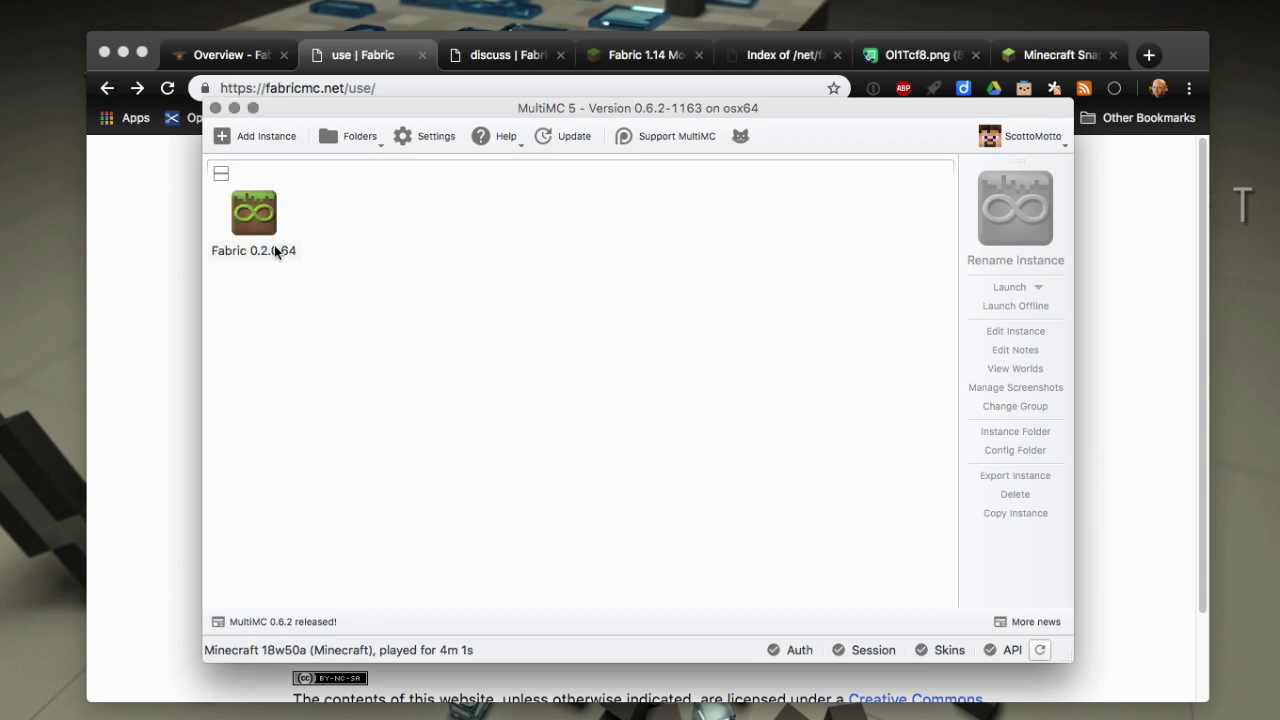
Edit the Fabric 0.2.0.64 instance and inspect the FabricLoader component's version file.
right_click(262, 217)
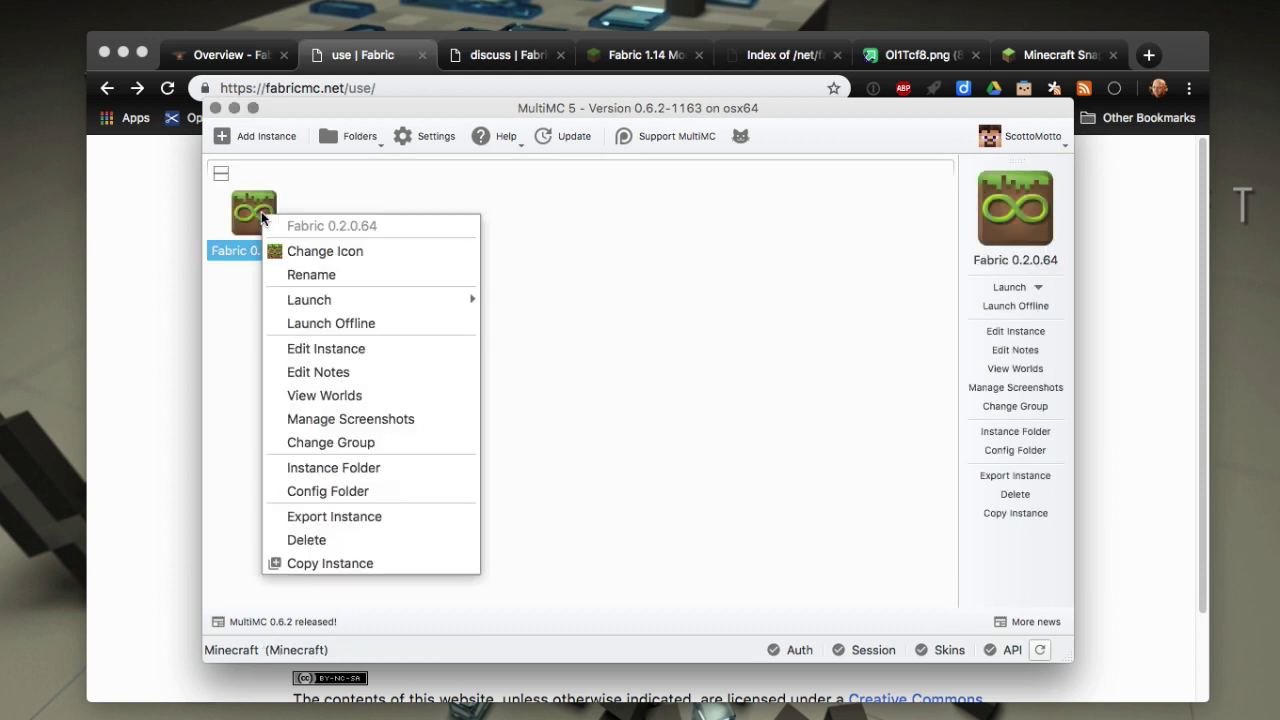
left_click(289, 347)
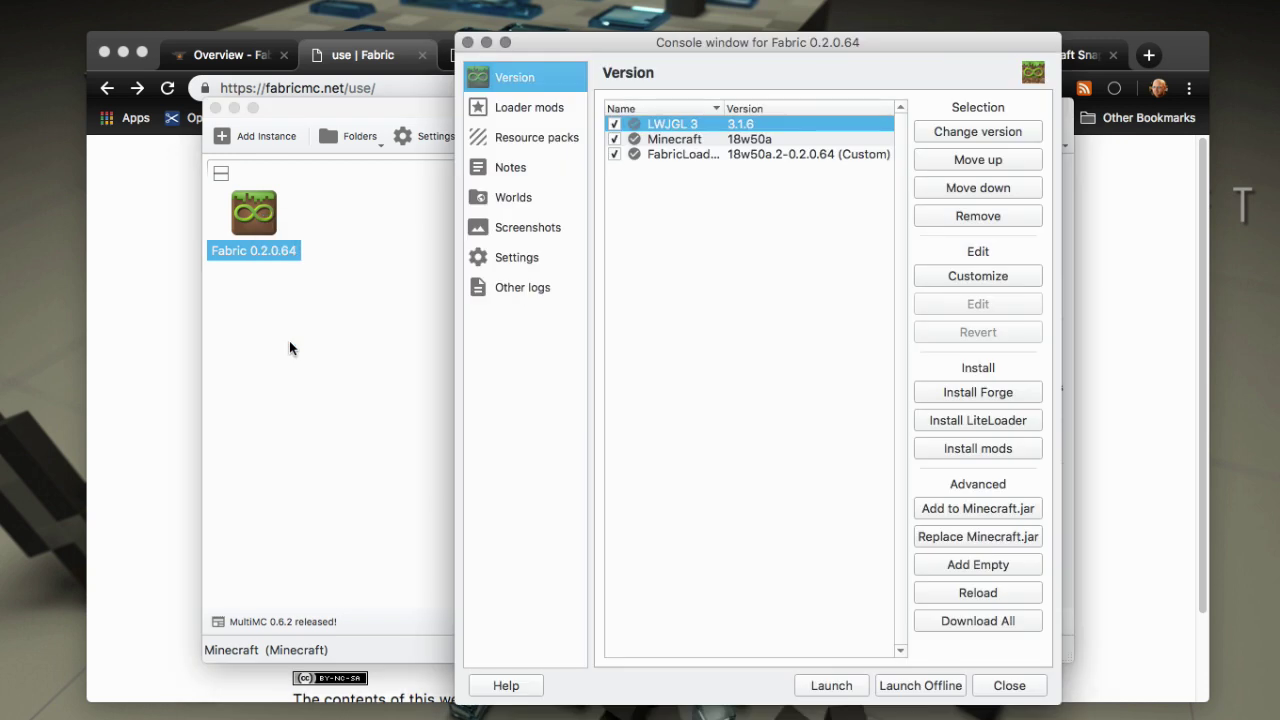
left_click(735, 155)
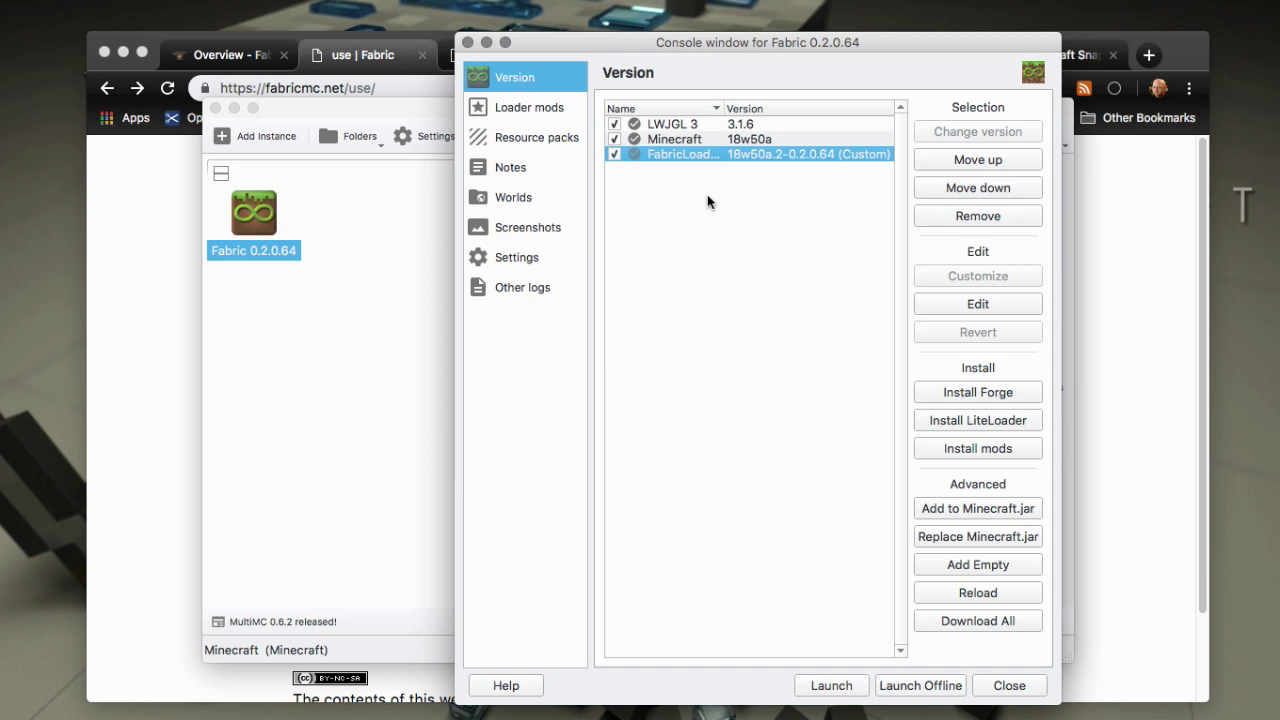
left_click(957, 302)
Drag fabric-0.1.1.47.jar from the Fabric folder into the instance's Loader mods list.
left_click(543, 113)
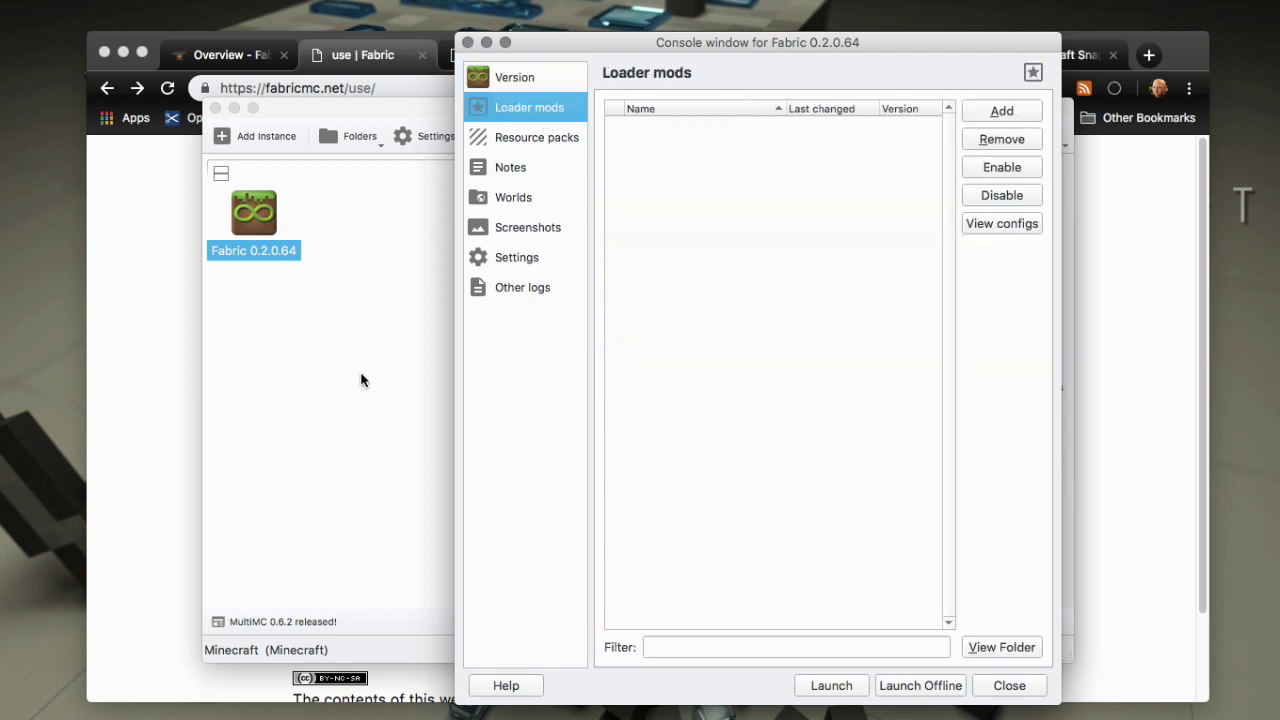
key("super+Tab")
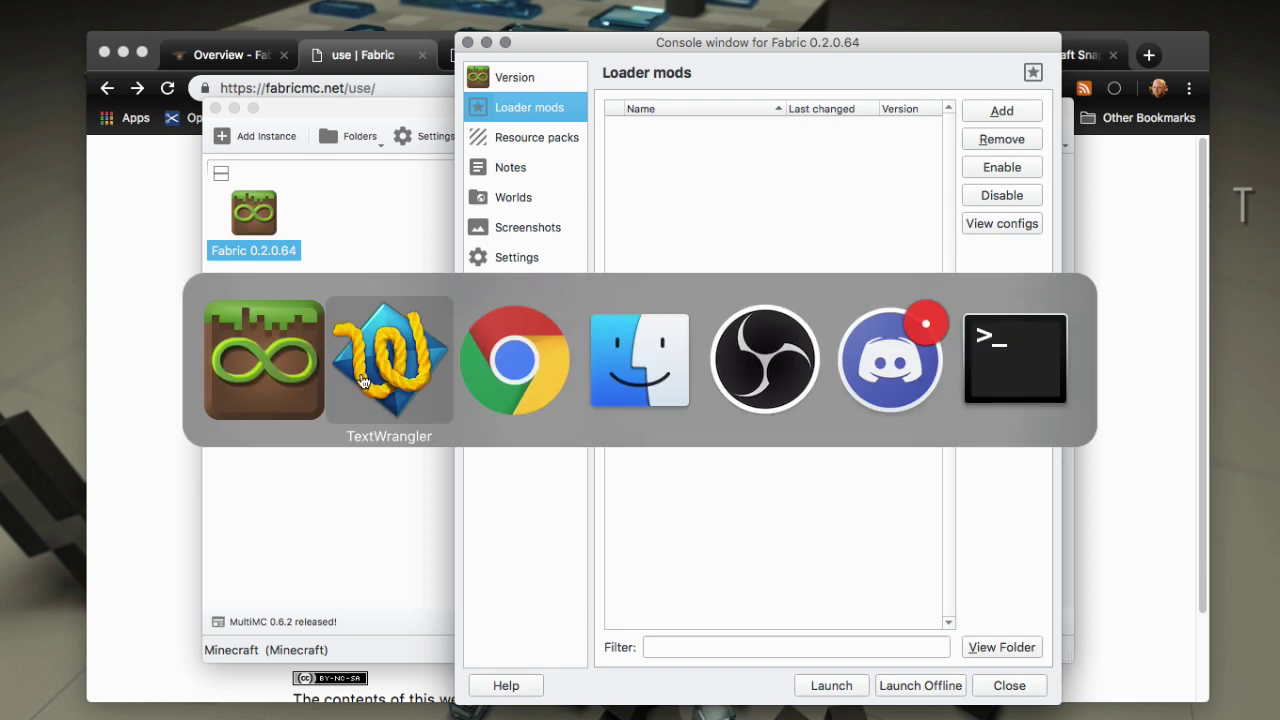
left_click(638, 380)
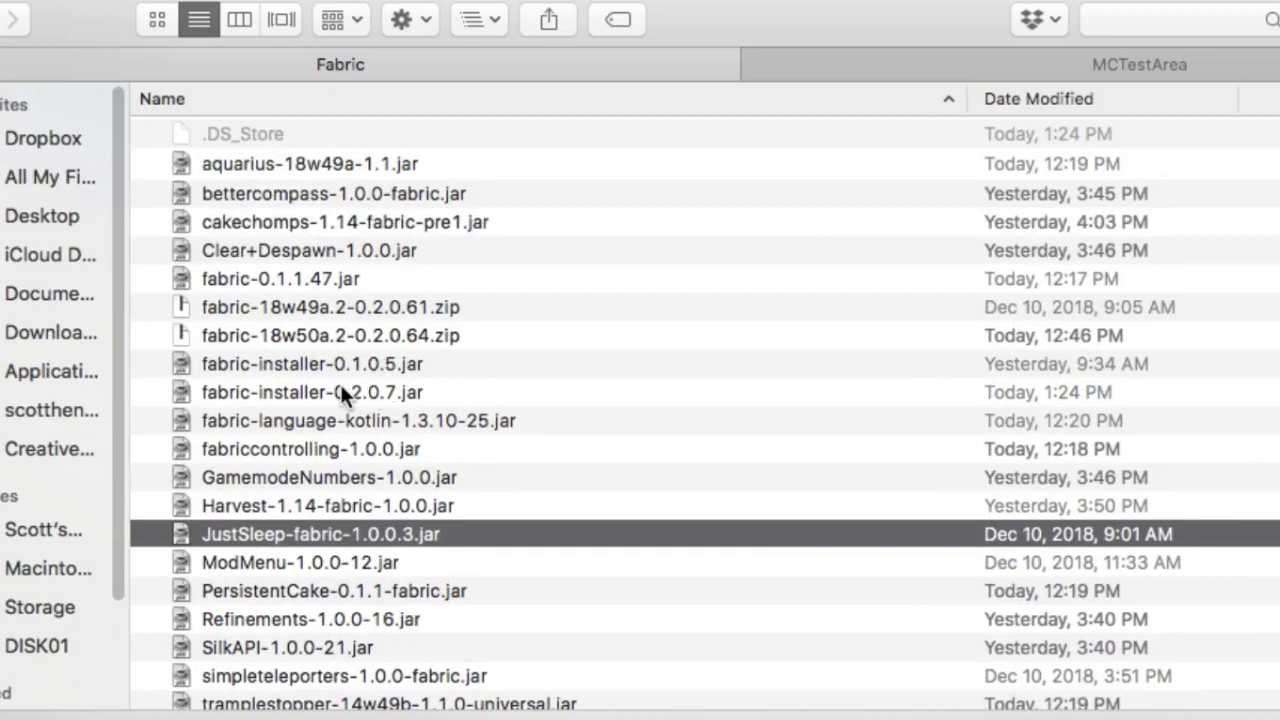
left_click(307, 279)
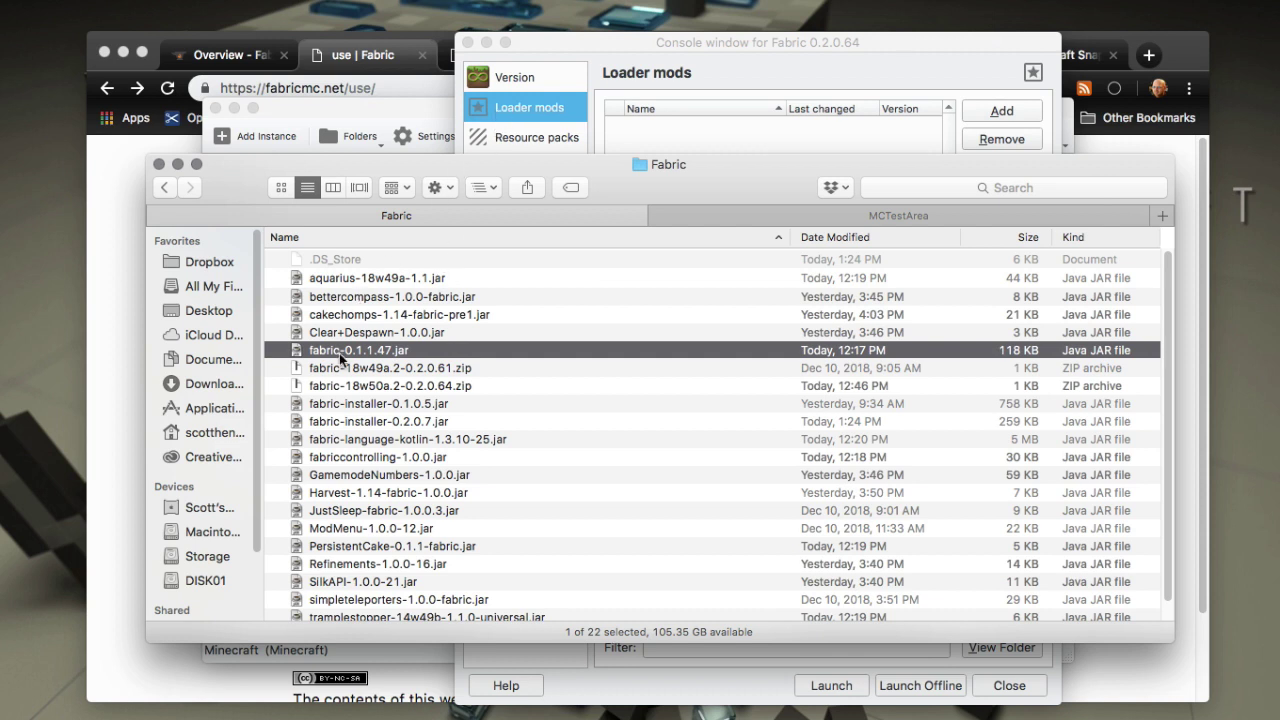
mouse_move(340, 350)
left_mouse_down()
mouse_move(540, 268)
mouse_move(673, 121)
mouse_move(690, 122)
left_mouse_up()
left_click(724, 123)
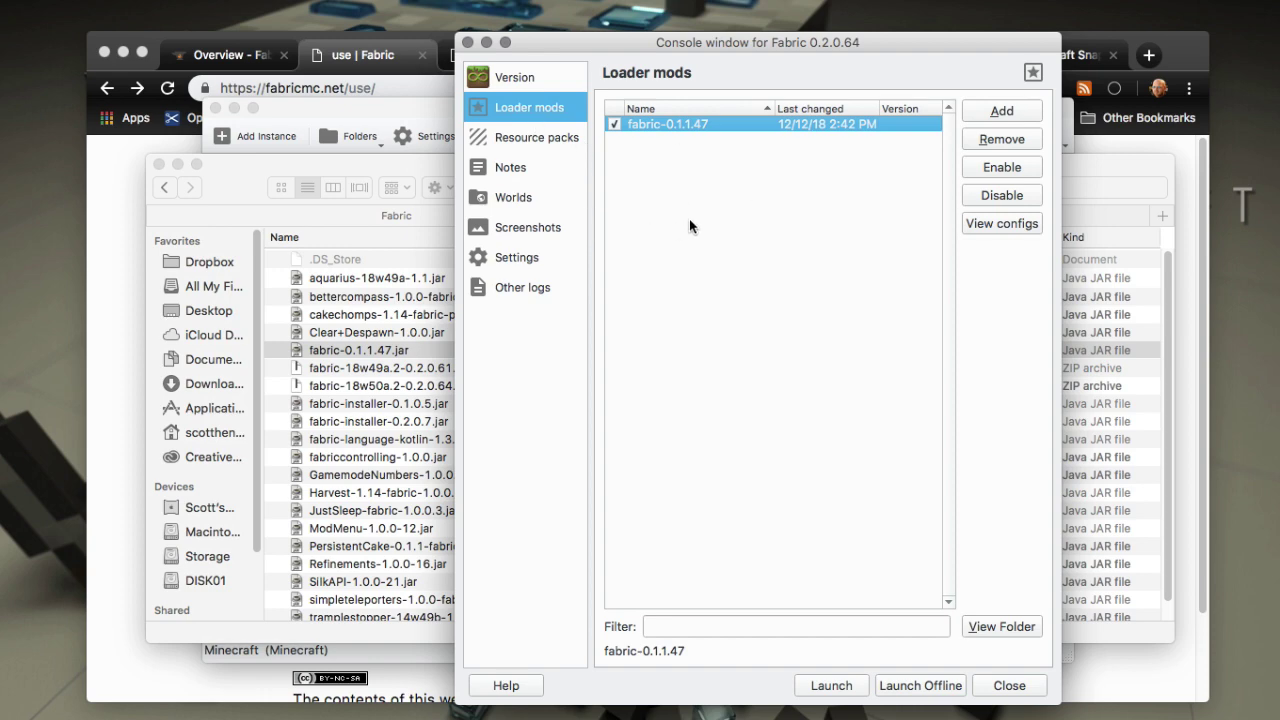
Add ModMenu-1.0.0-12.jar and JustSleep-fabric-1.0.0.3.jar to the Loader mods list.
left_click(223, 180)
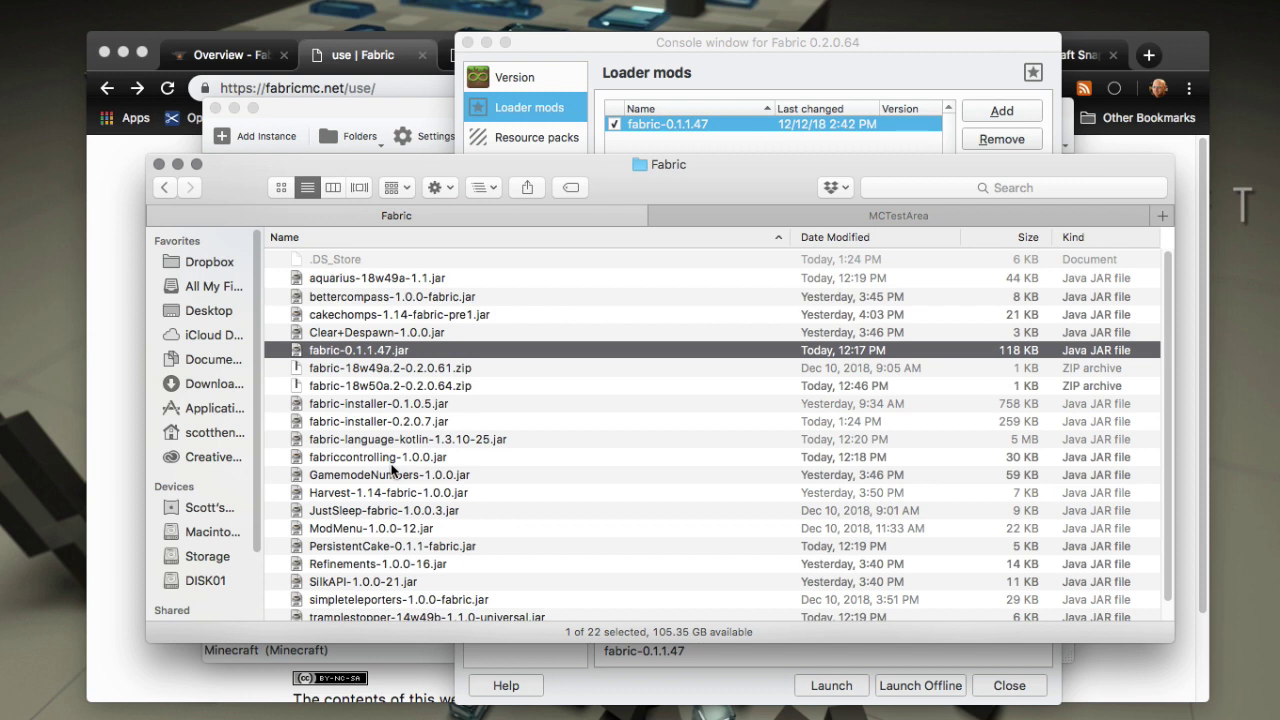
left_click(340, 528)
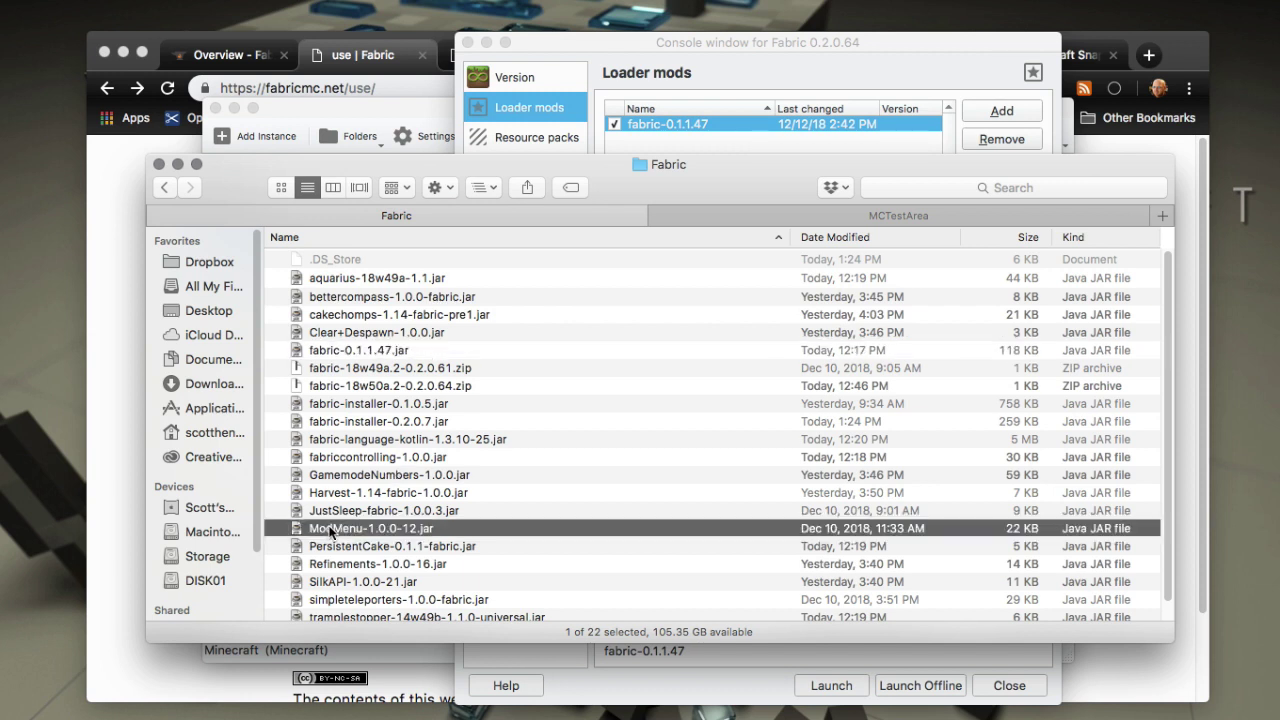
mouse_move(333, 530)
left_mouse_down()
mouse_move(510, 363)
mouse_move(722, 129)
left_mouse_up()
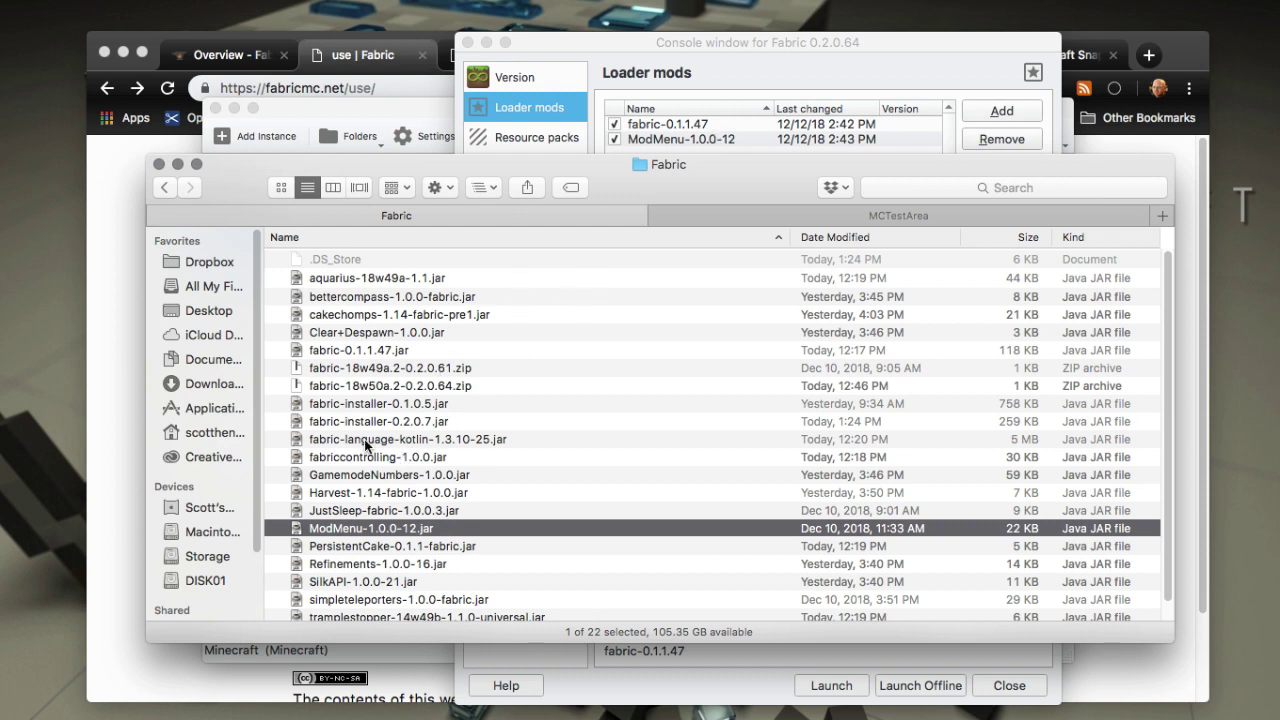
left_click(348, 512)
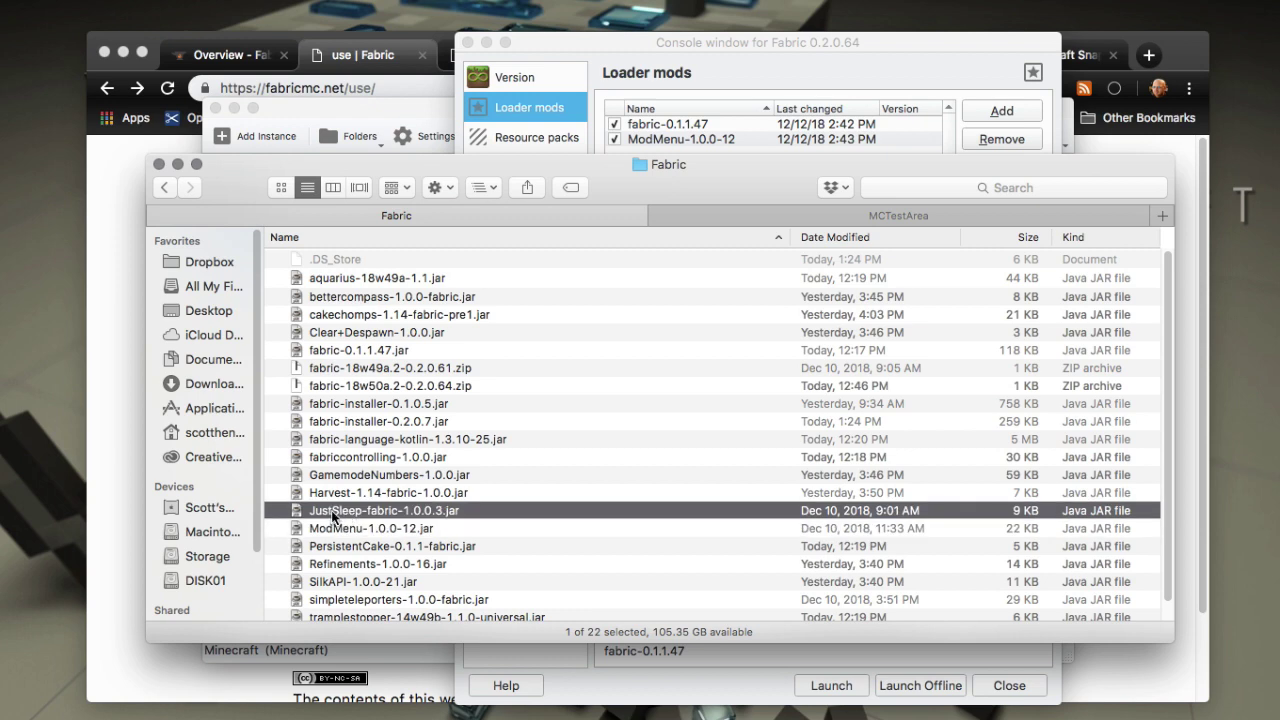
mouse_move(335, 517)
left_mouse_down()
mouse_move(430, 474)
mouse_move(558, 355)
mouse_move(758, 128)
left_mouse_up()
left_click(765, 72)
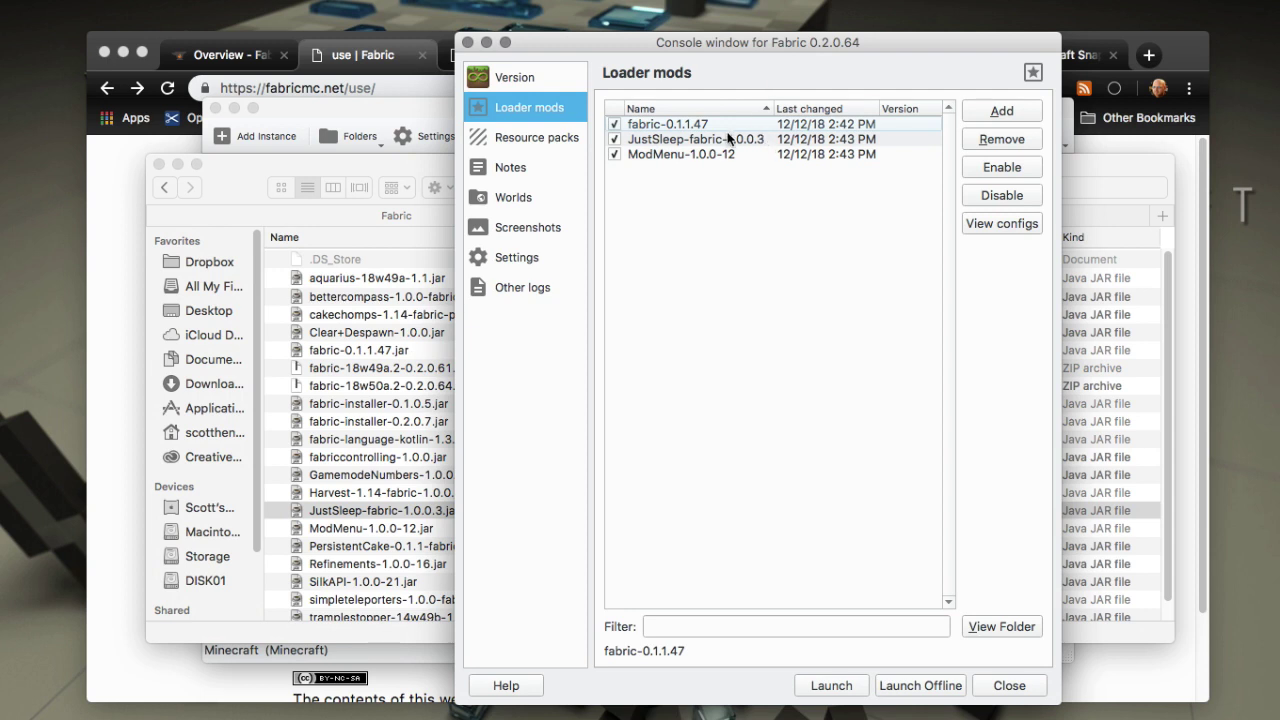
Launch the Fabric instance into Minecraft 18w50a, showing Mods (3 Loaded).
left_click(832, 687)
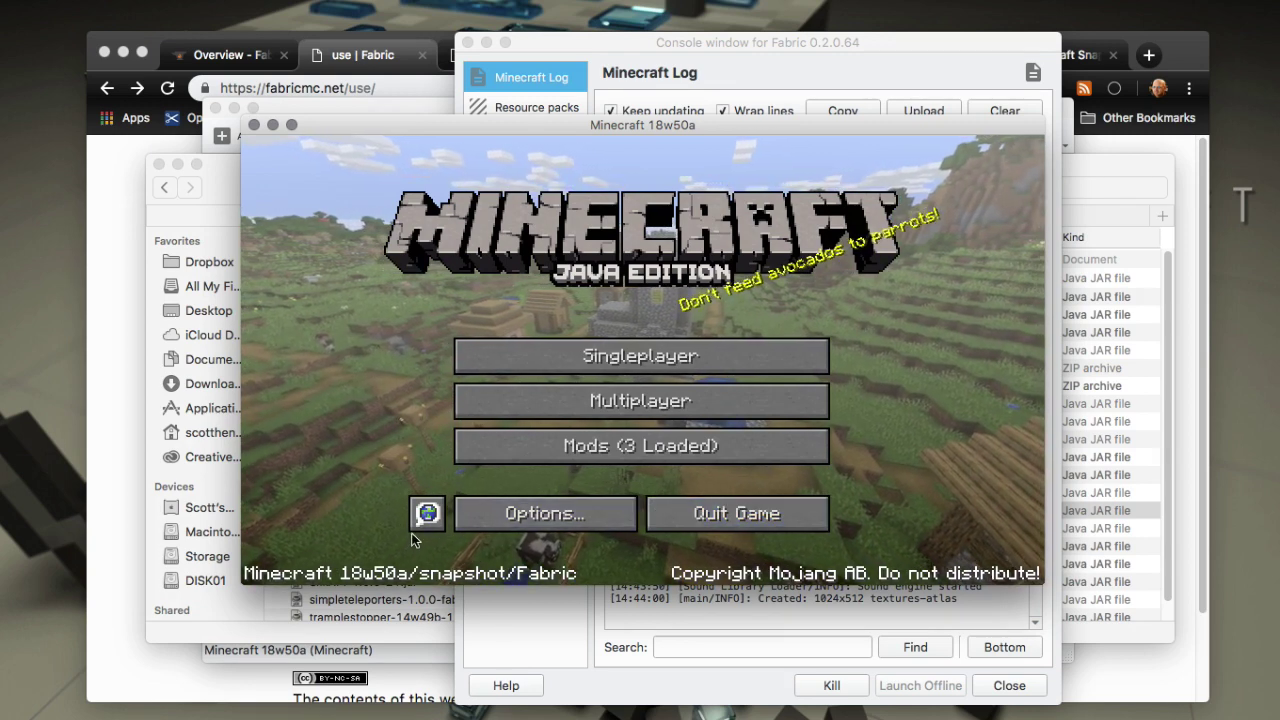
Turn the Music volume OFF in Music & Sounds, then switch the game to fullscreen.
left_click(483, 514)
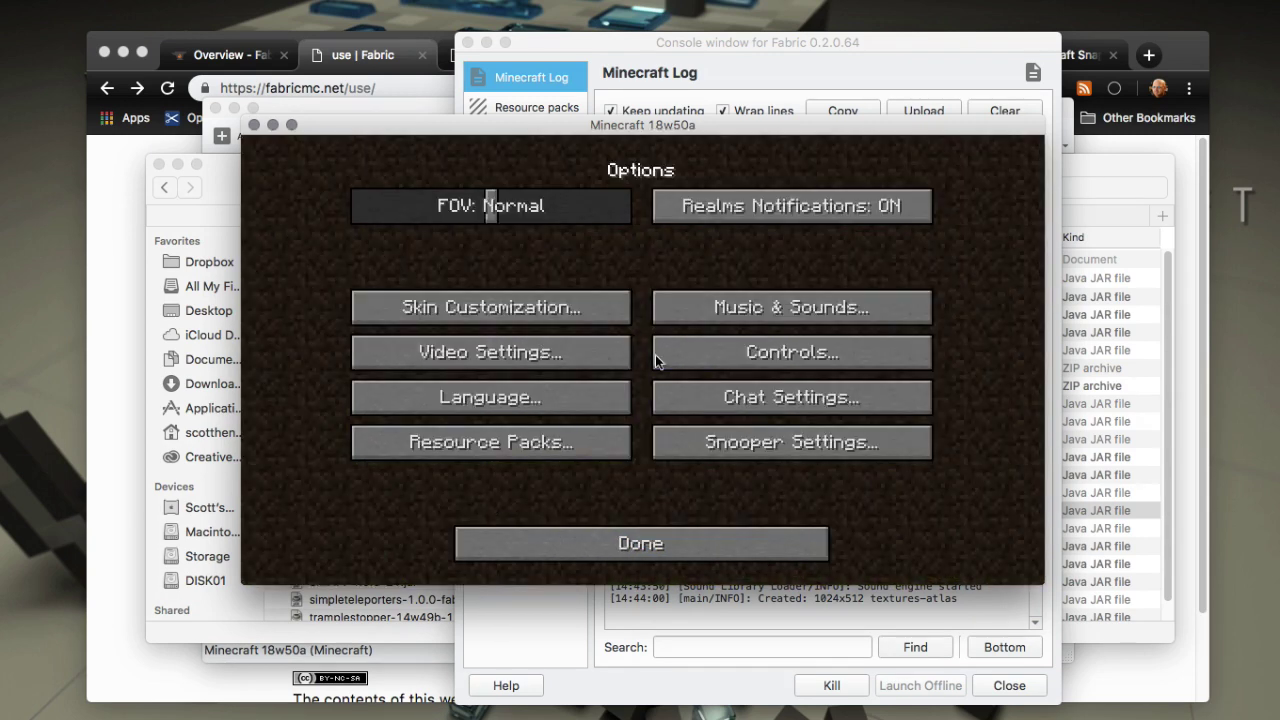
left_click(738, 310)
left_click_drag(515, 264, 340, 255)
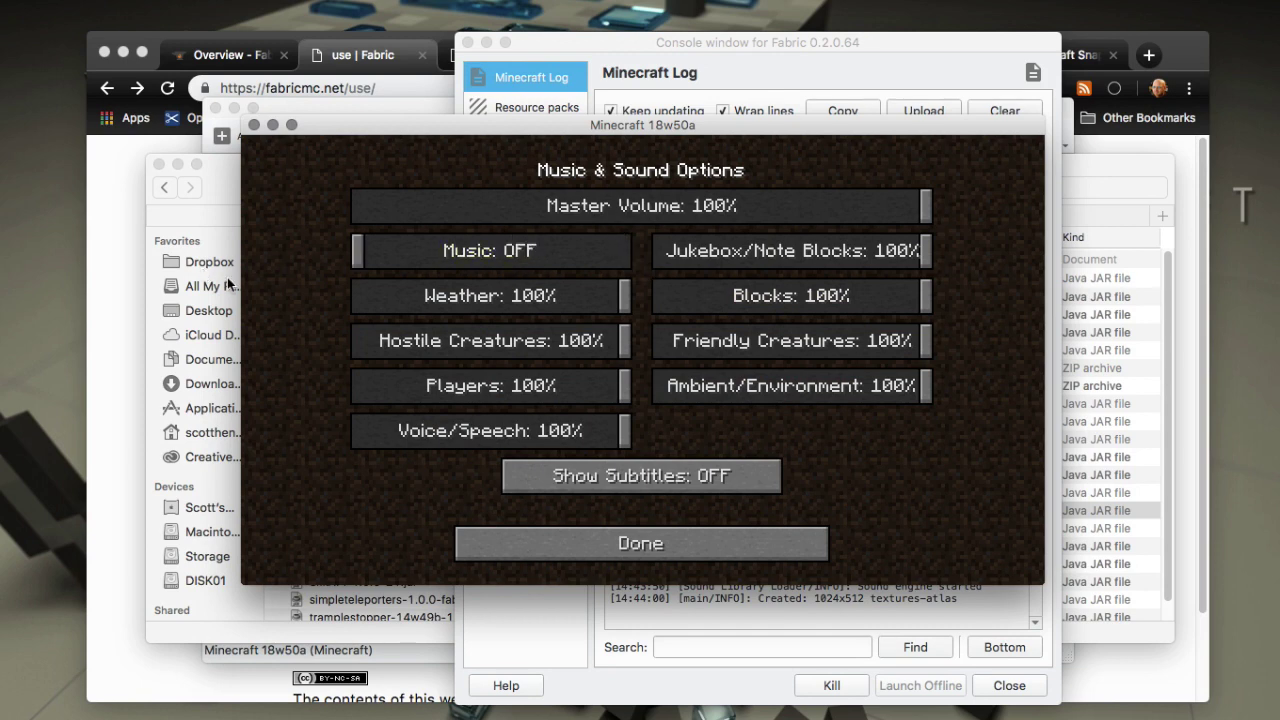
left_click(543, 530)
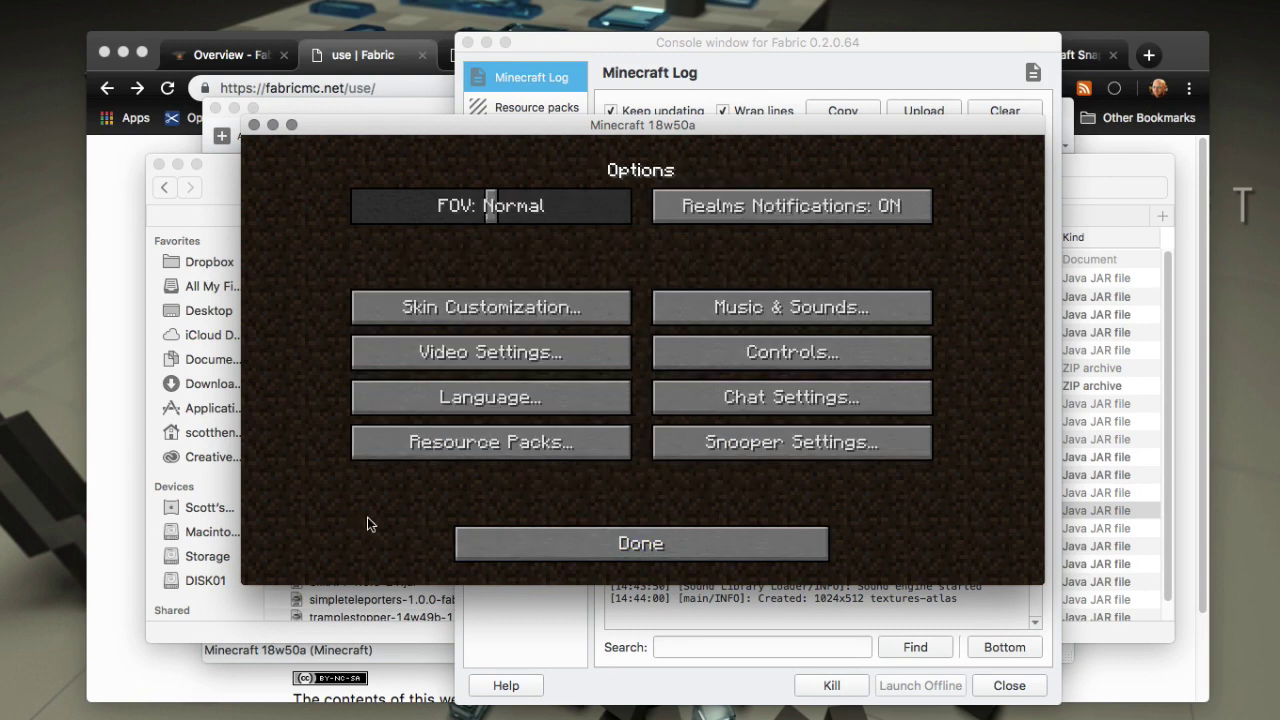
left_click(470, 540)
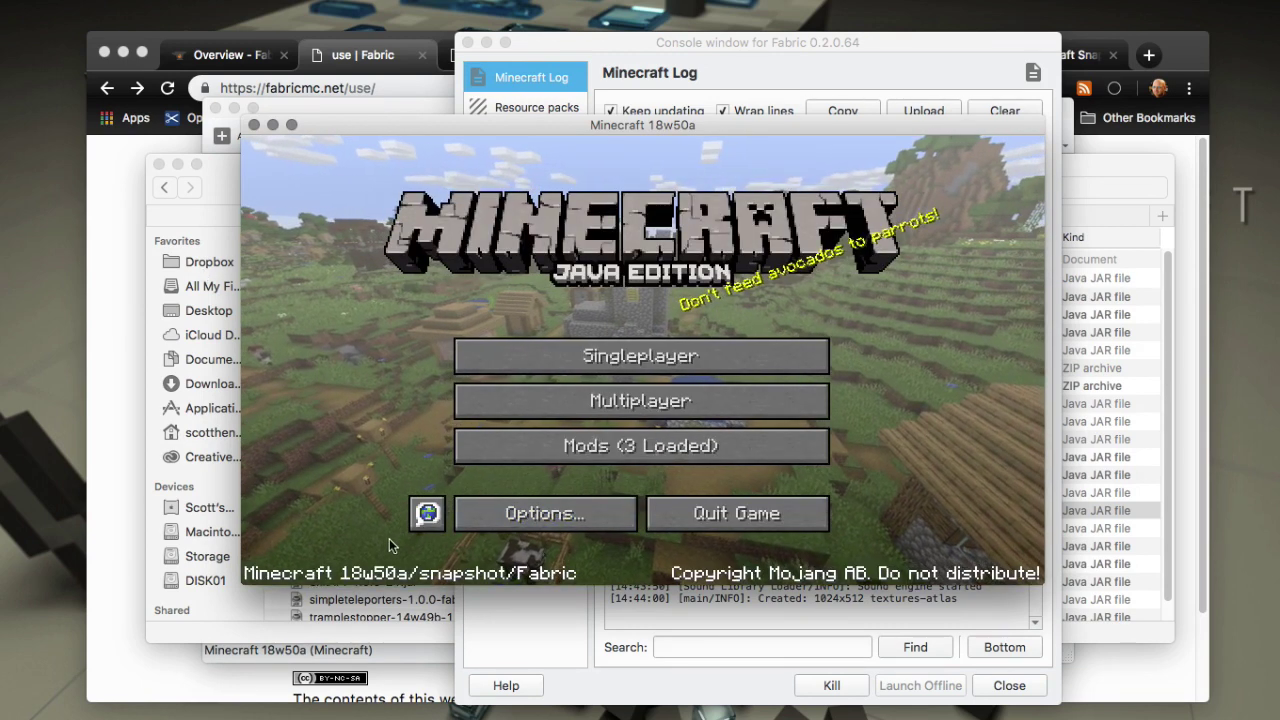
key("F11")
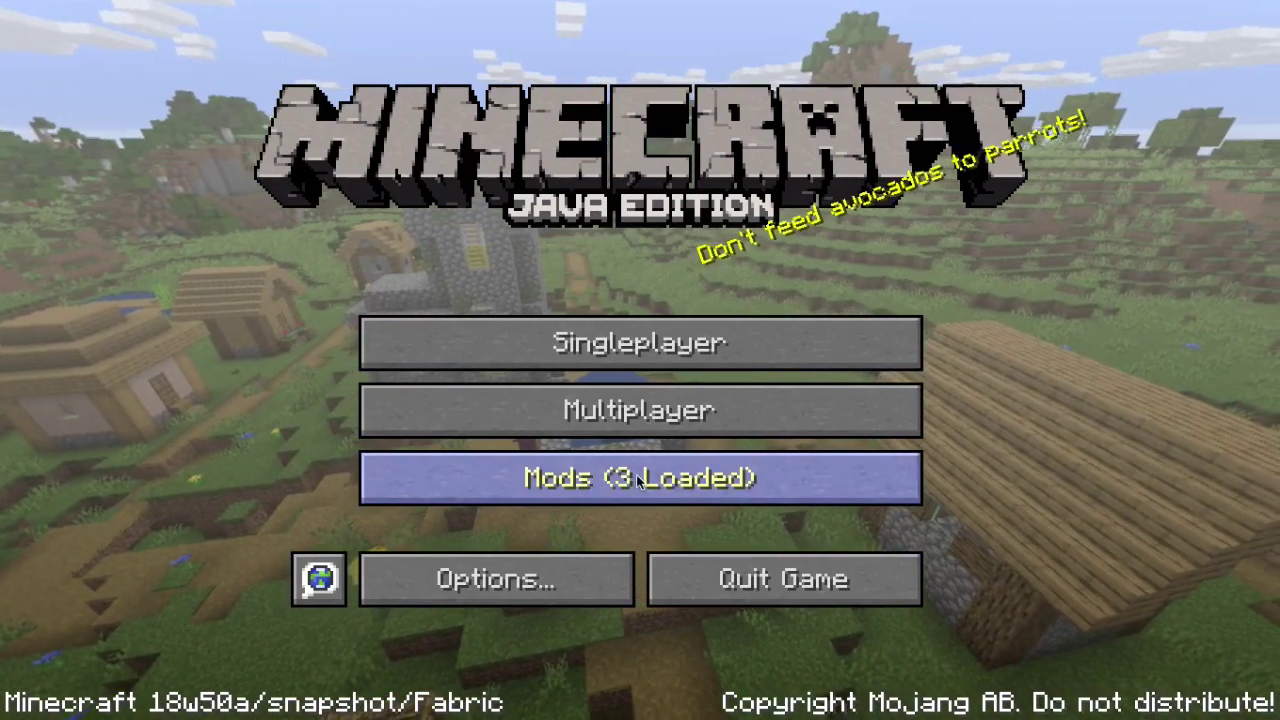
Check the Mods list for Fabric API, Just Sleep and Mod Menu, then return to the title screen.
left_click(557, 481)
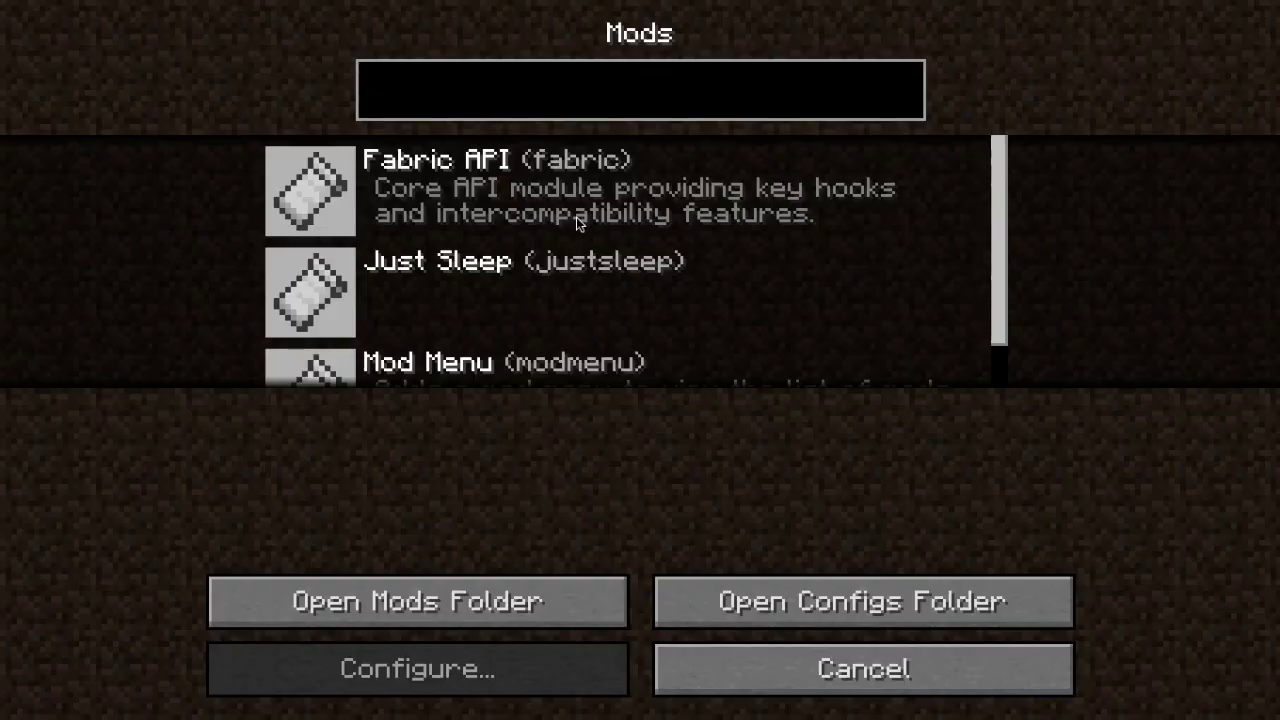
left_click(564, 332)
scroll(564, 332, "down", 2)
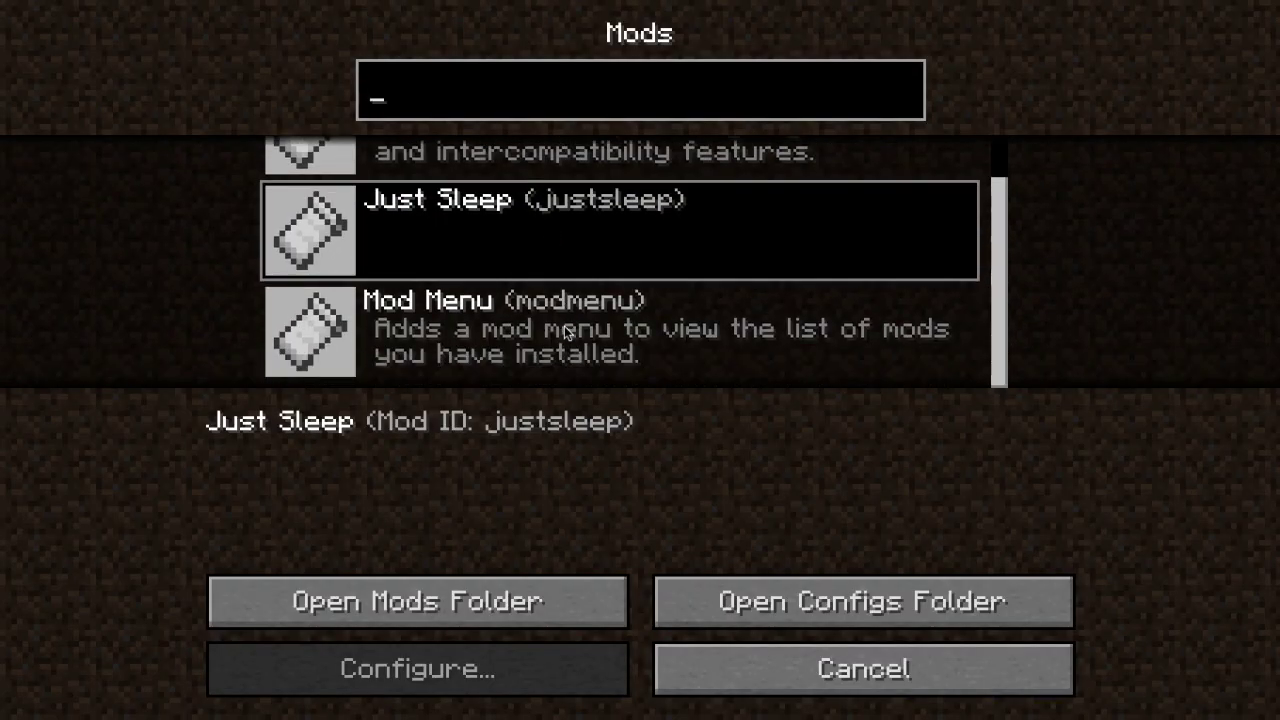
left_click(566, 335)
scroll(653, 320, "up", 2)
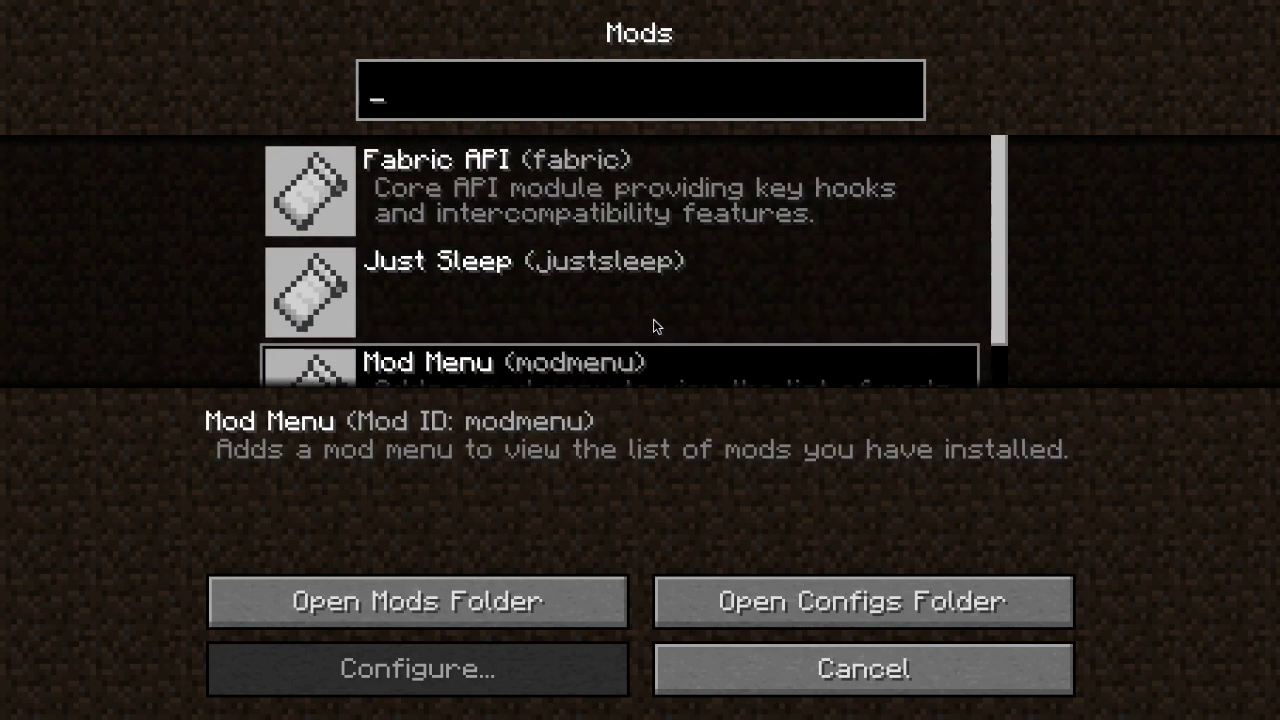
scroll(653, 320, "down", 2)
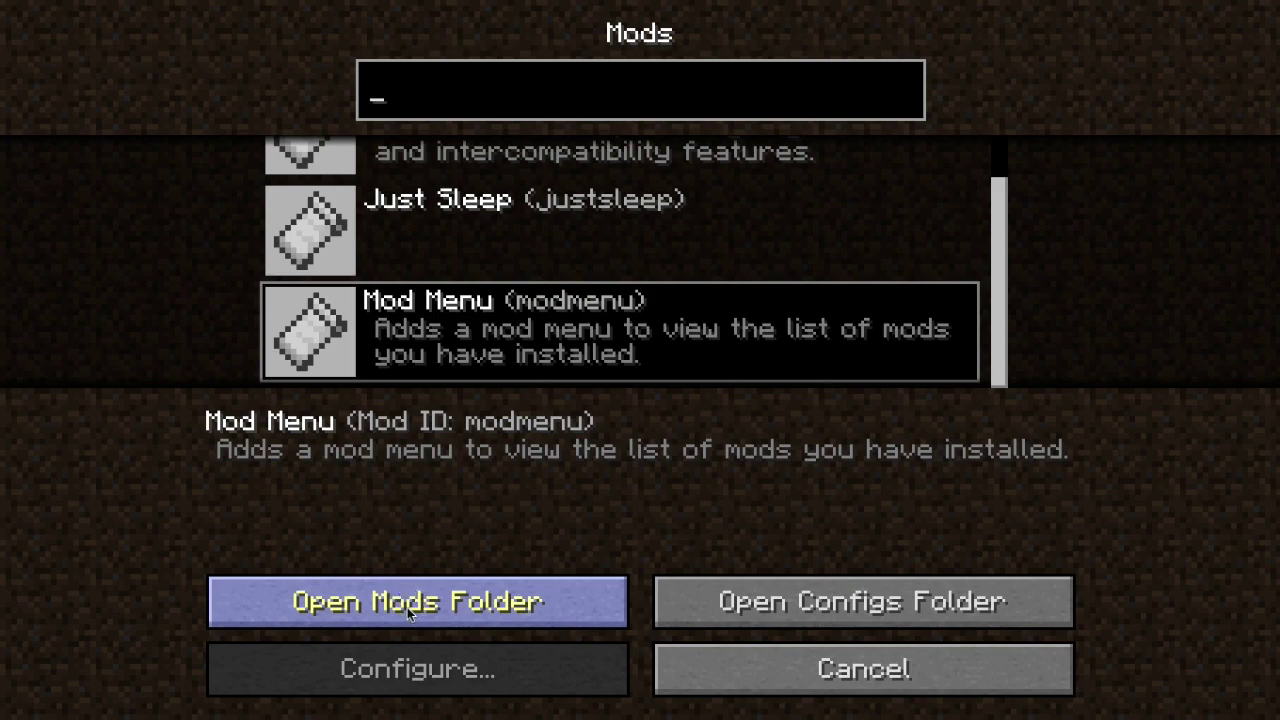
left_click(756, 658)
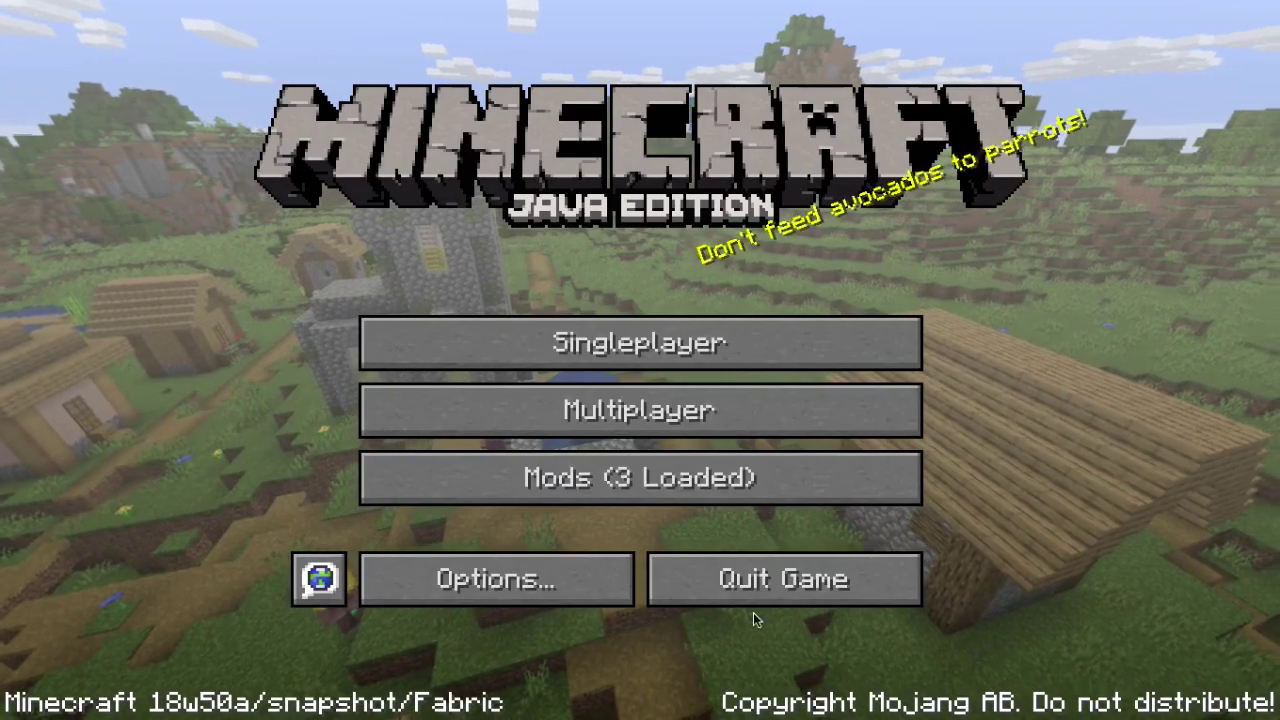
Open the Singleplayer world list to start a world.
left_click(700, 345)
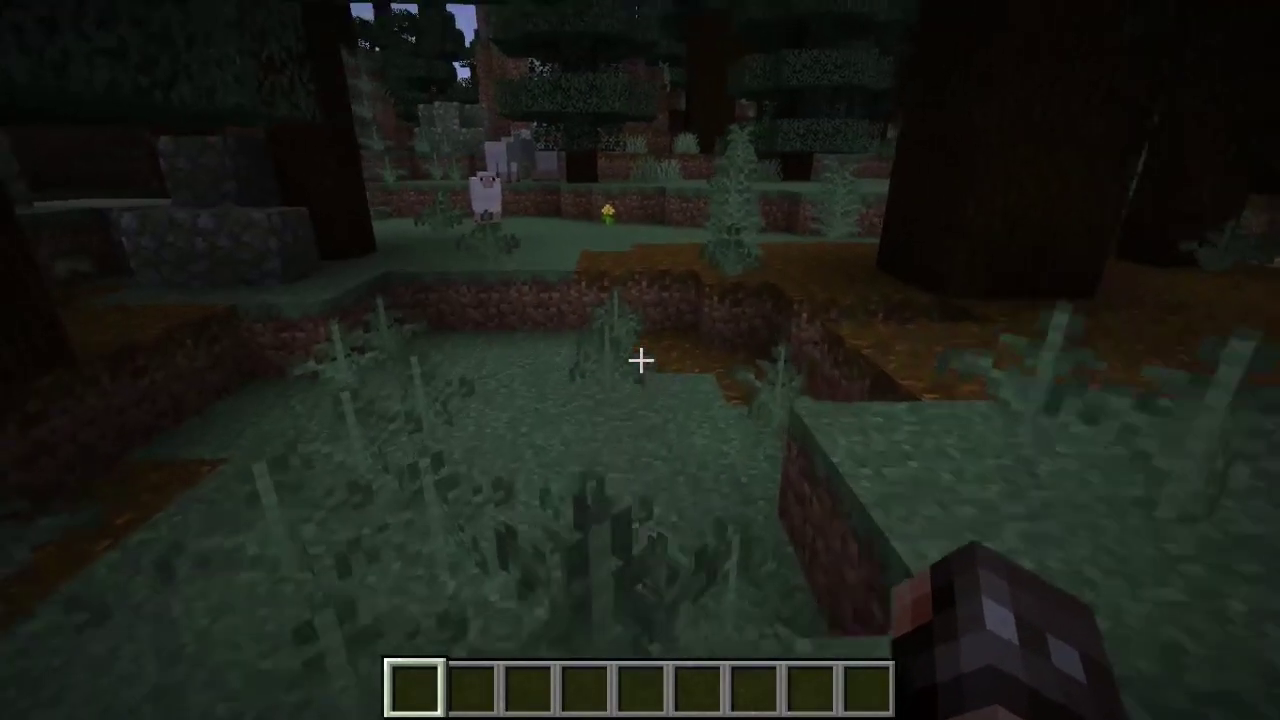
Walk up to the yellow flower and put a White Bed from the creative 'bed' search into hotbar slot one.
key("w")
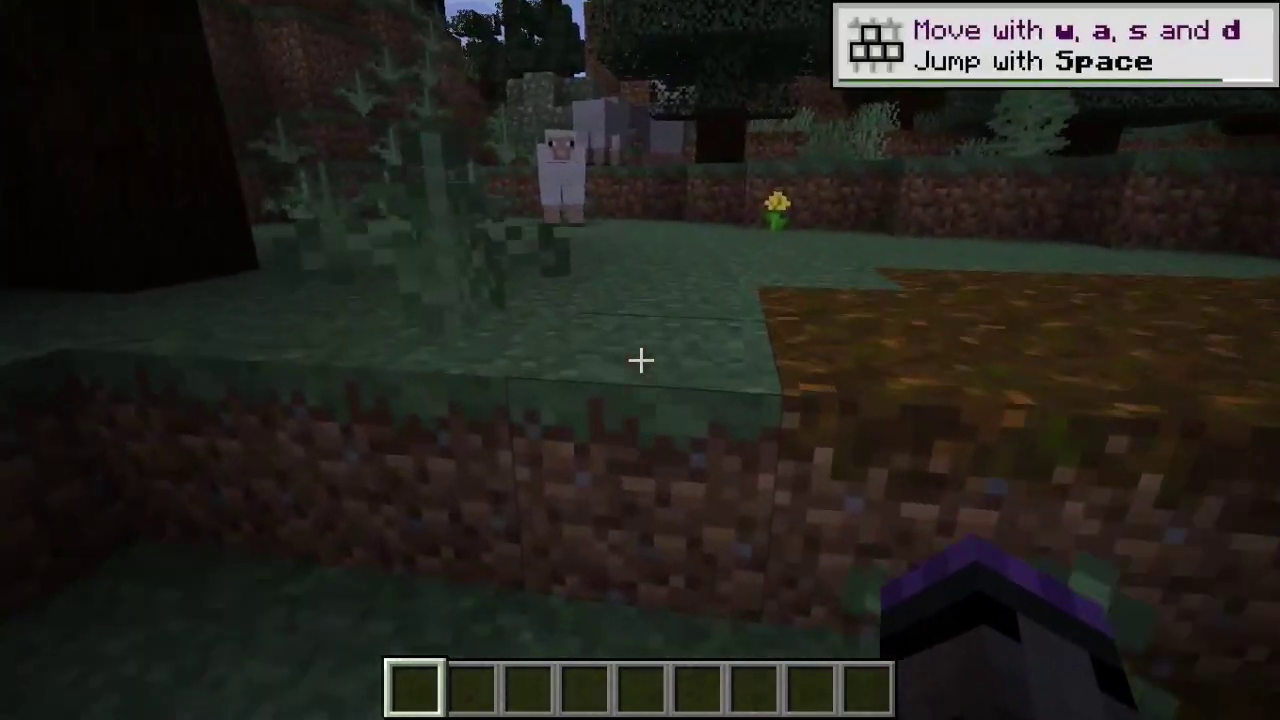
key("w")
key("space")
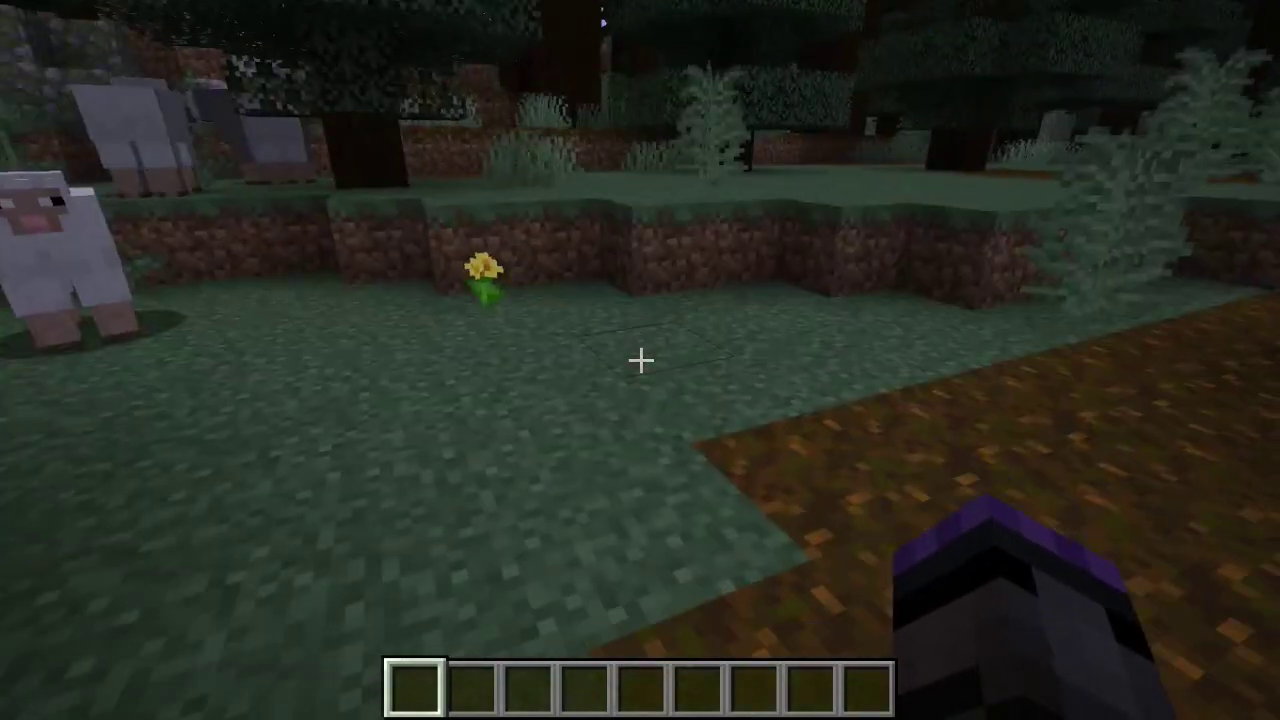
key("e")
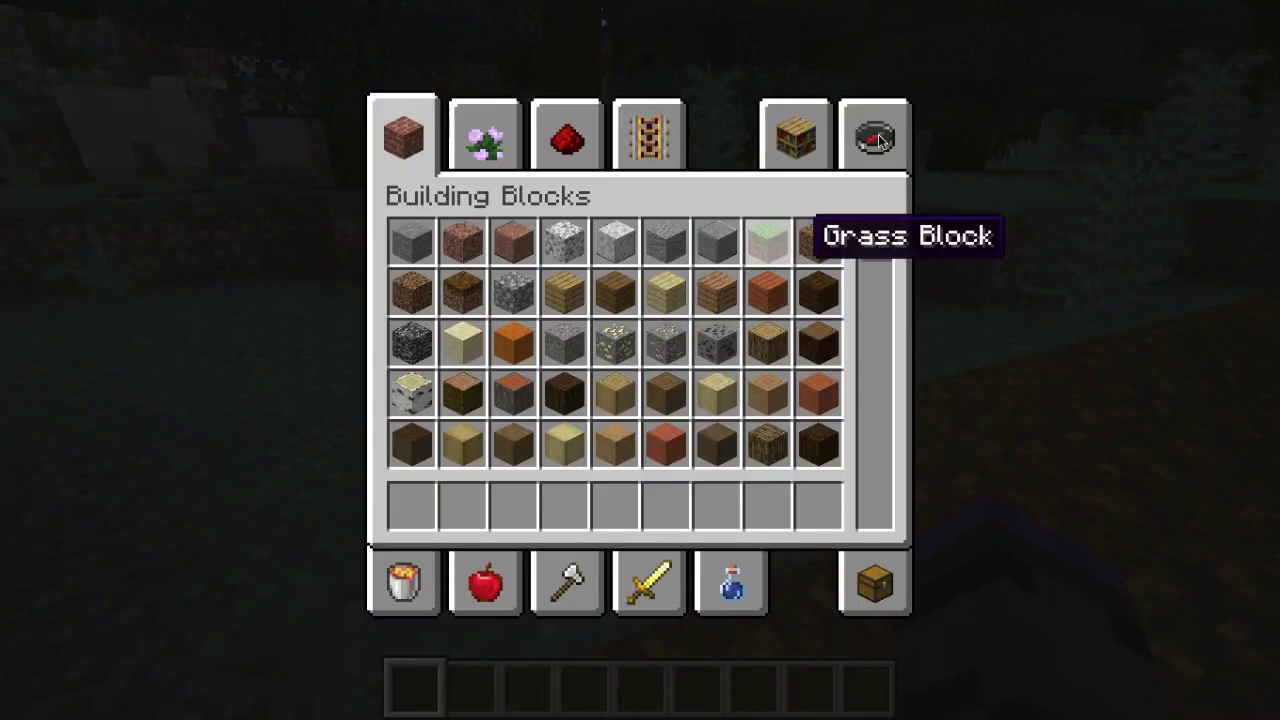
left_click(877, 140)
type("be")
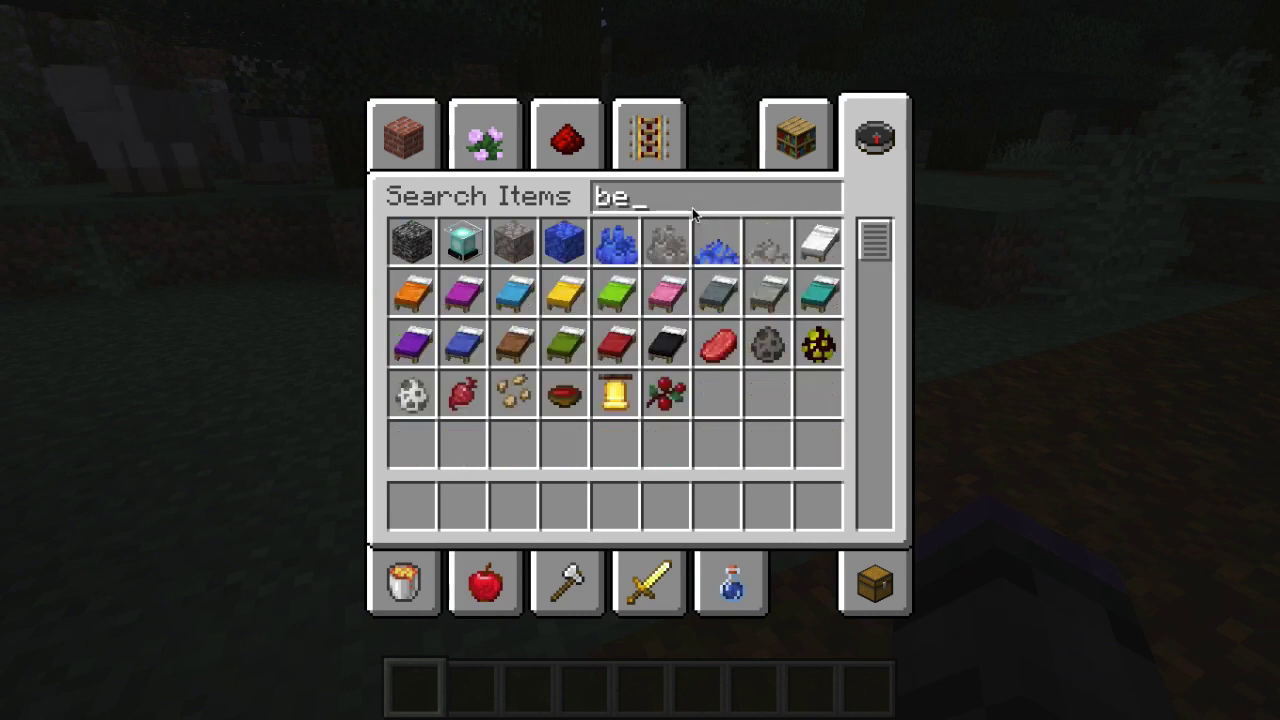
type("d")
left_click(463, 240)
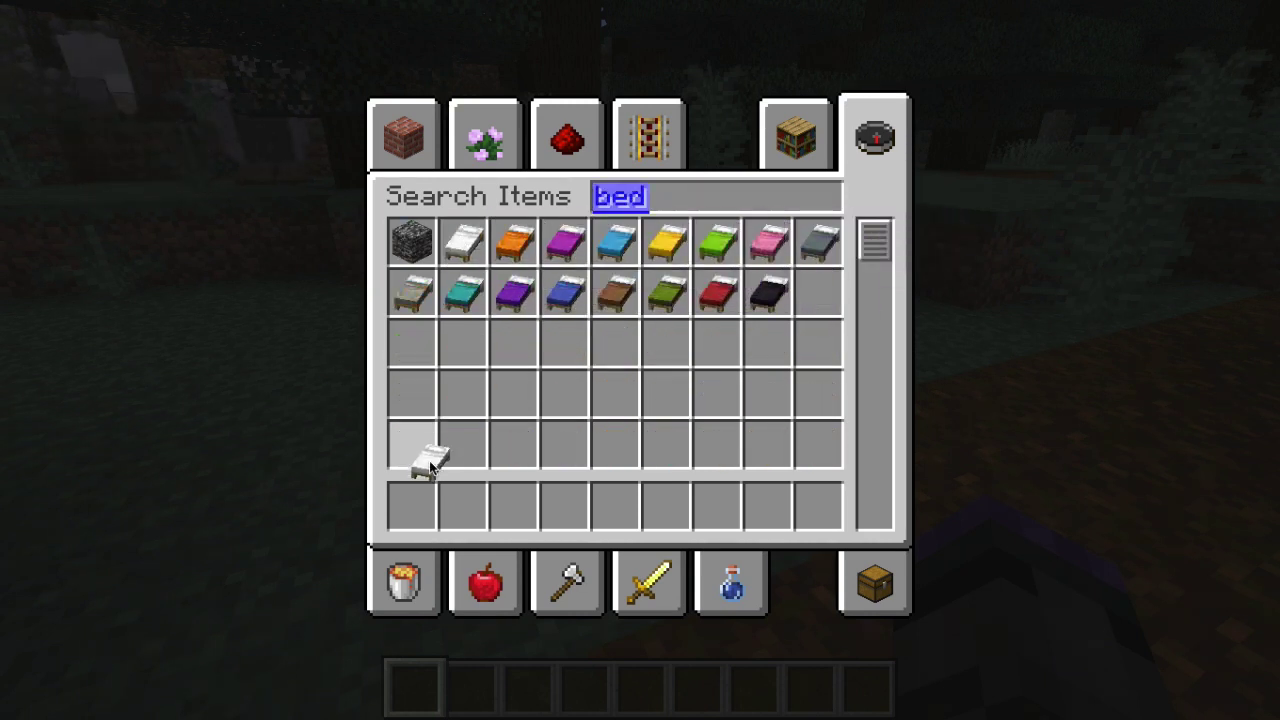
left_click(420, 503)
key("e")
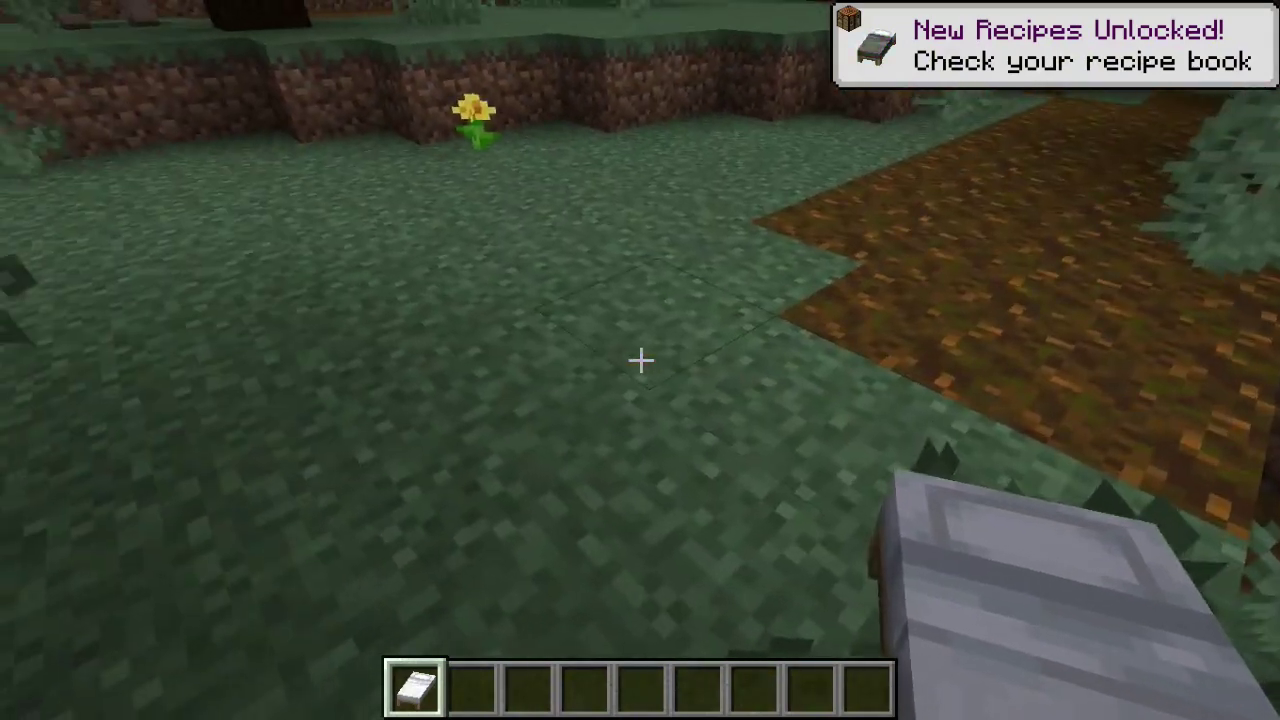
Place the White Bed on the grass, run /time set night, sleep in it, and leave the bed.
right_click(640, 360)
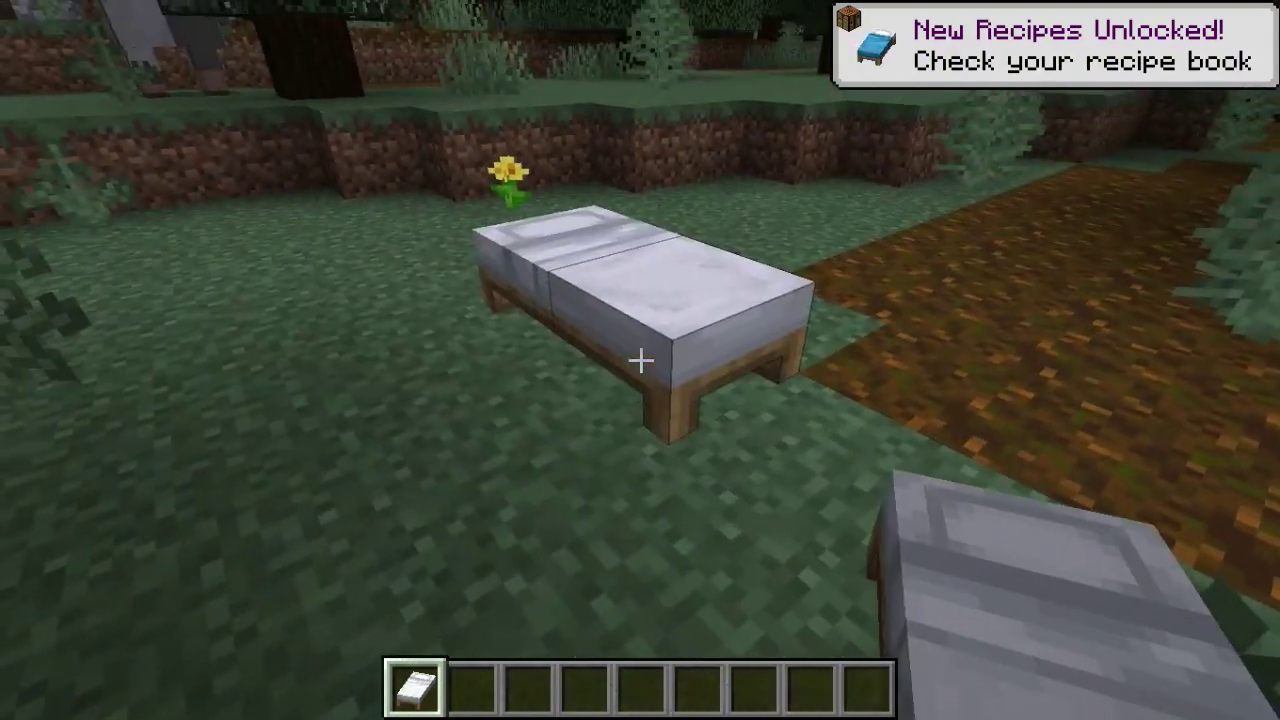
type("w/time set")
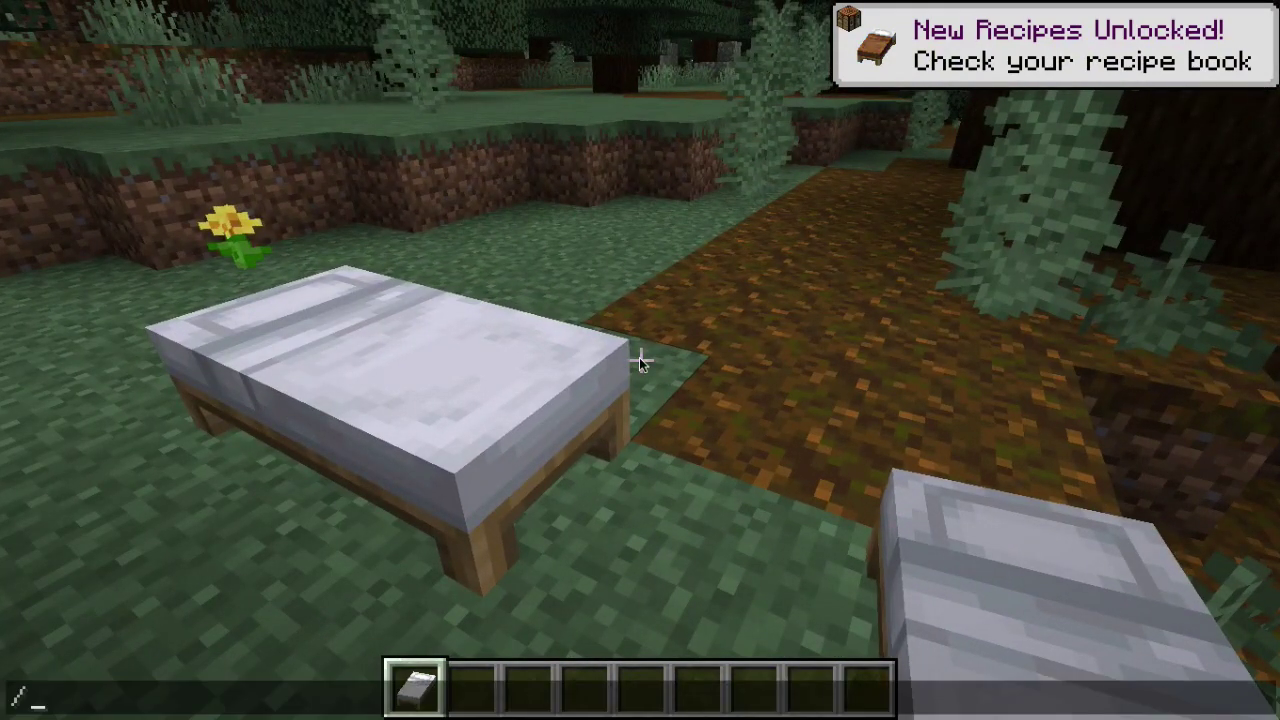
type(" night")
key("Return")
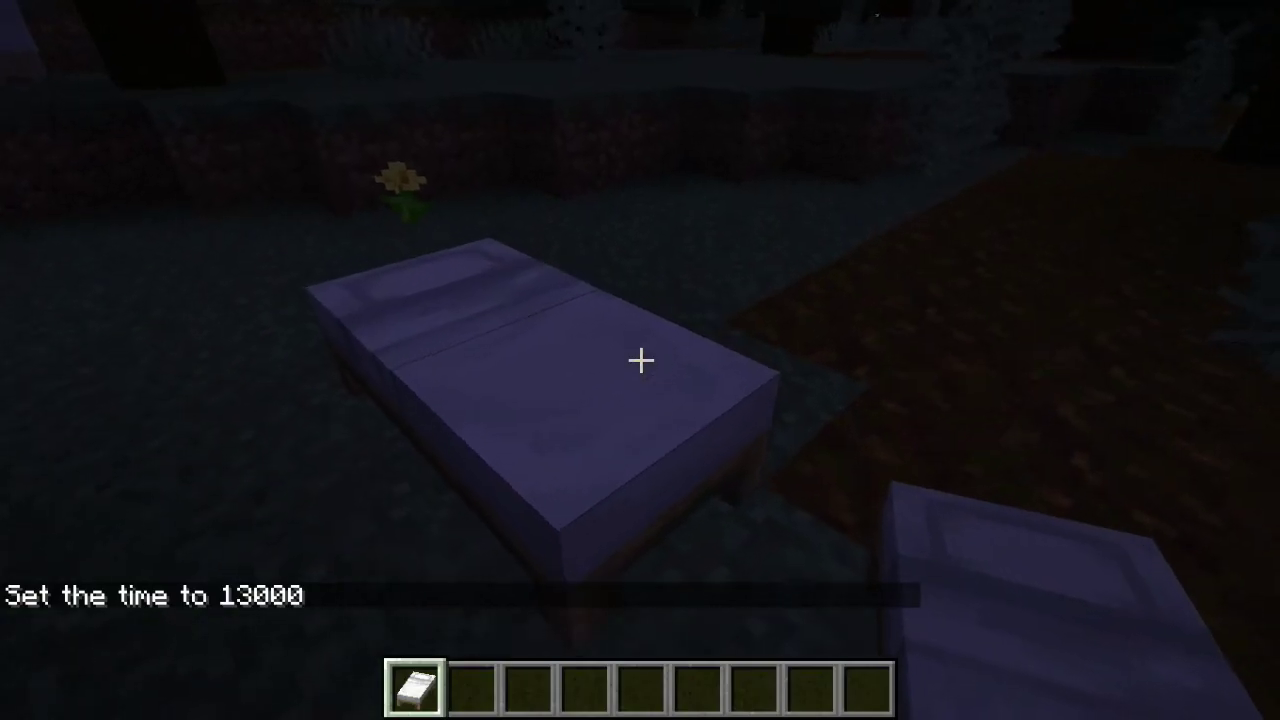
right_click(640, 360)
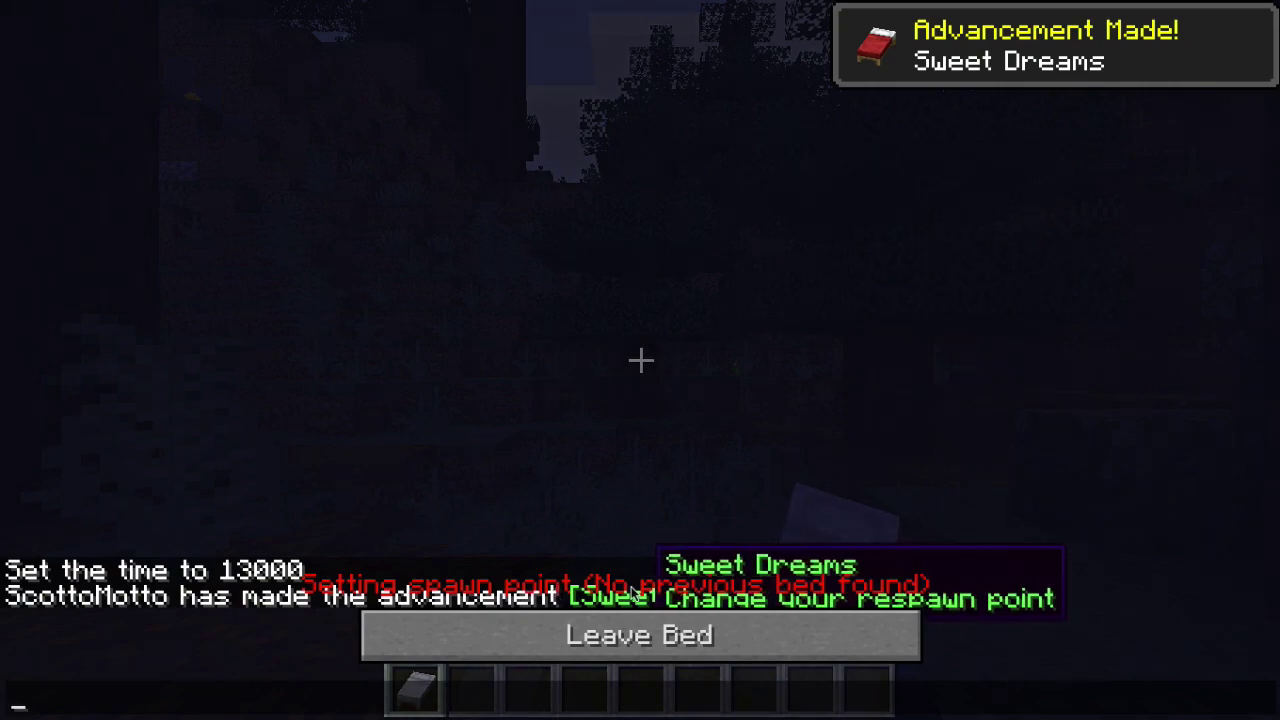
left_click(822, 636)
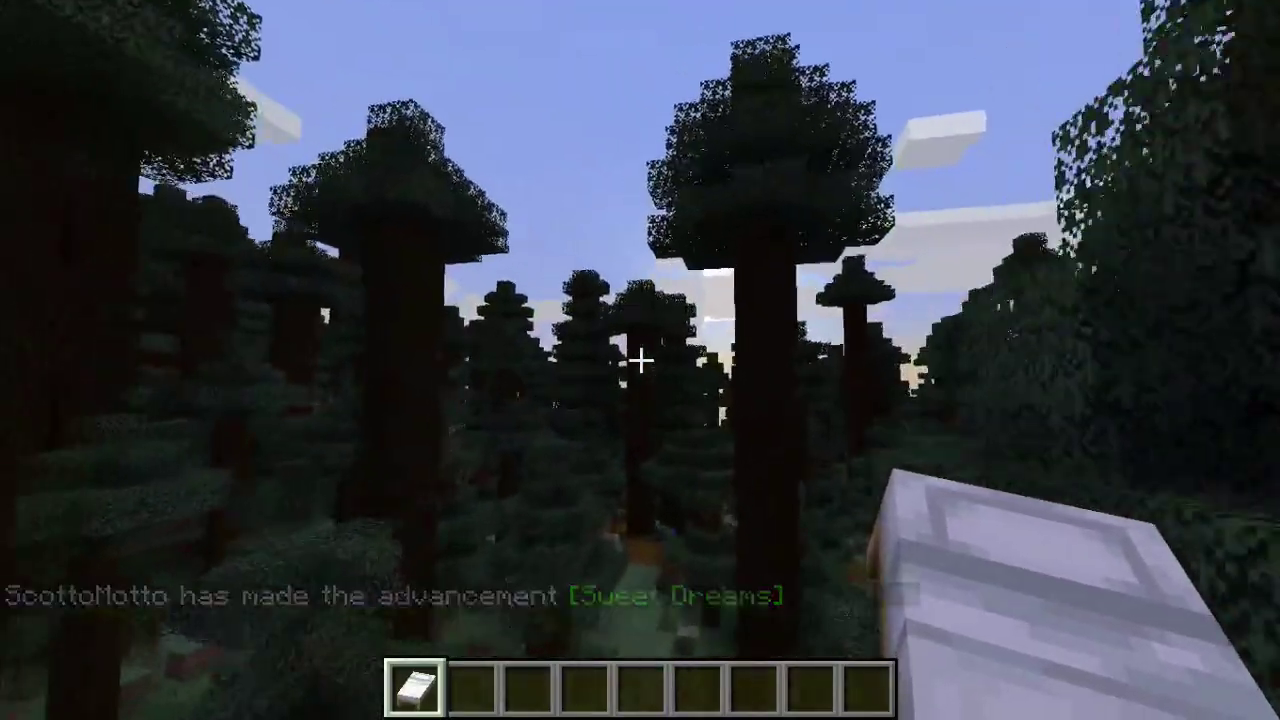
Fly over the forest canopy toward the hillside and land on the dirt ground.
key("w")
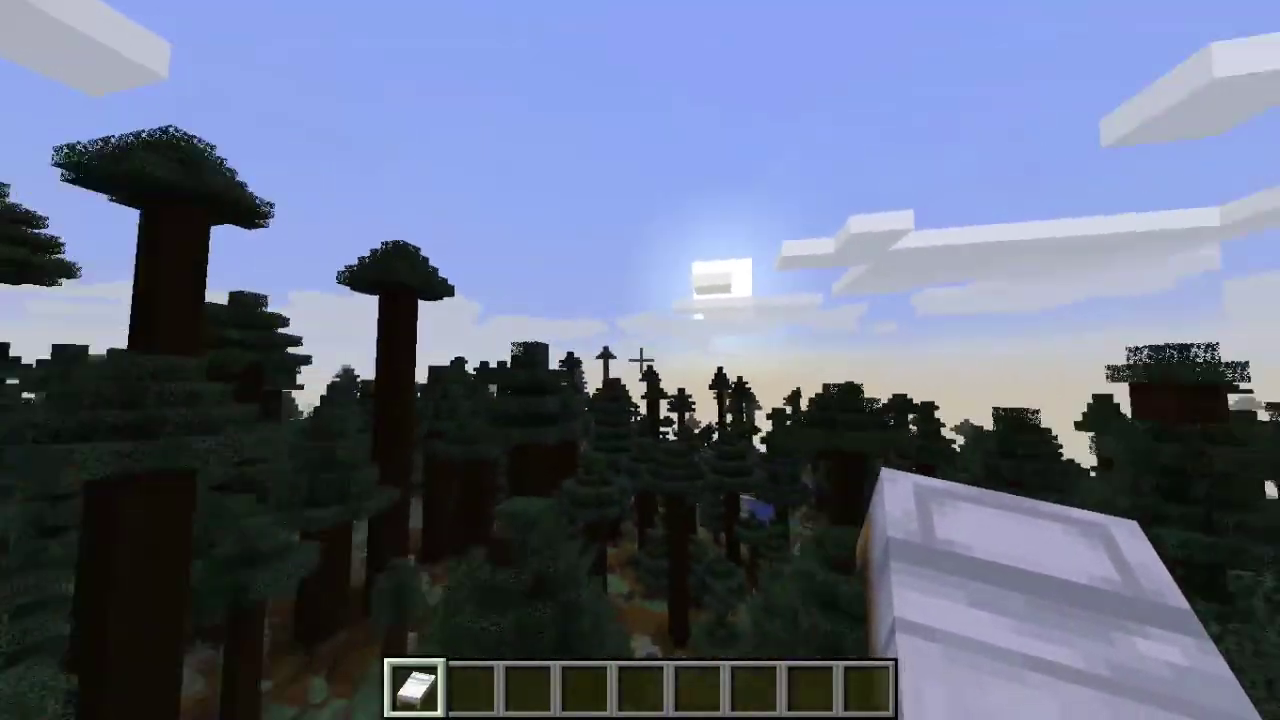
key("w")
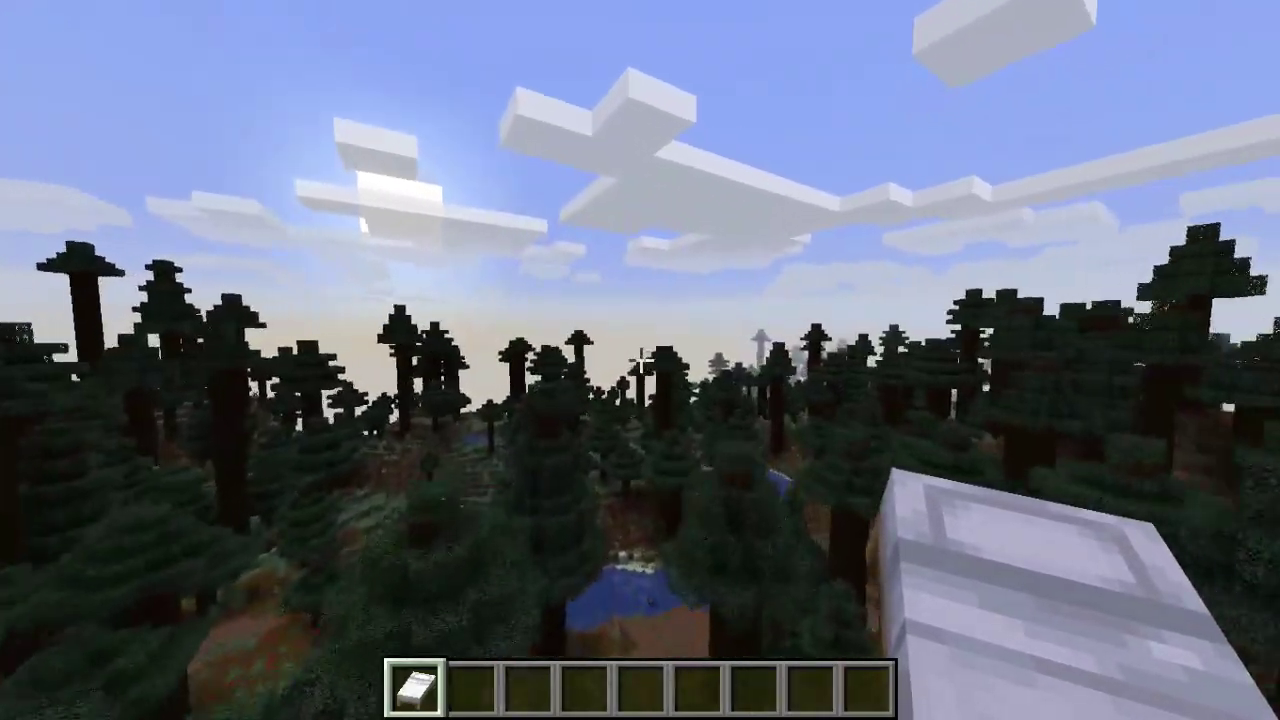
key("w")
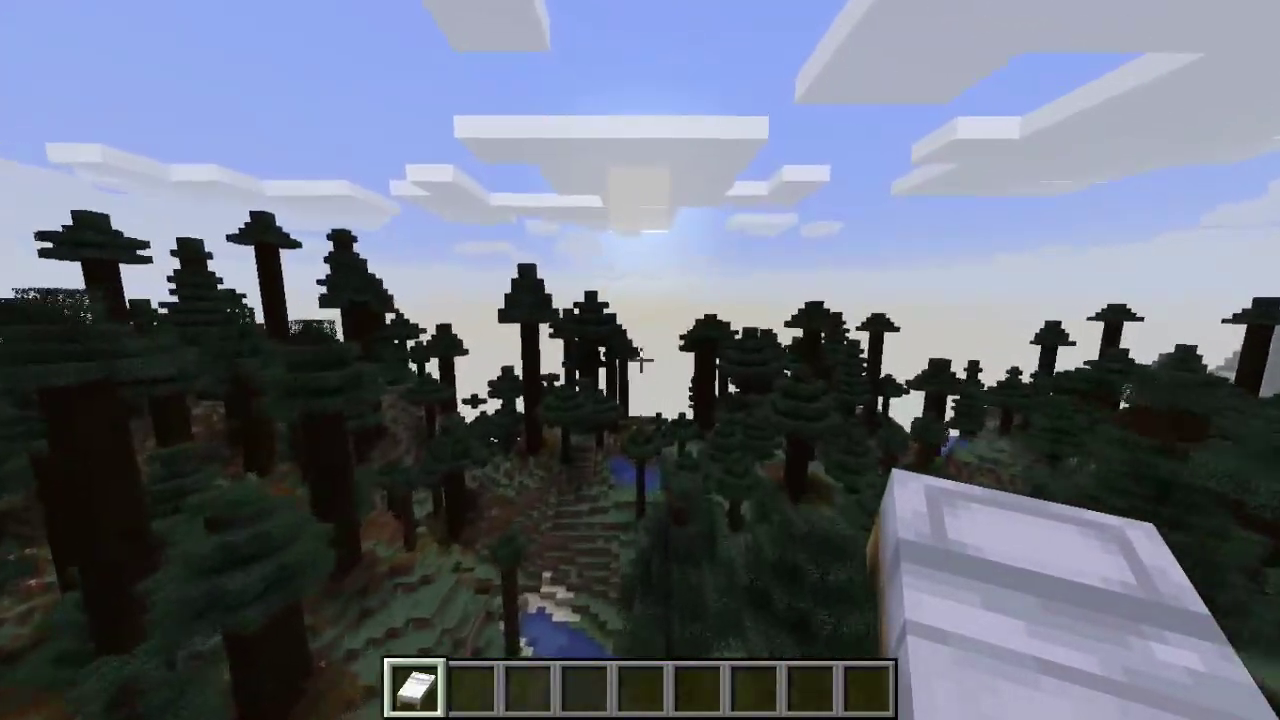
key("w")
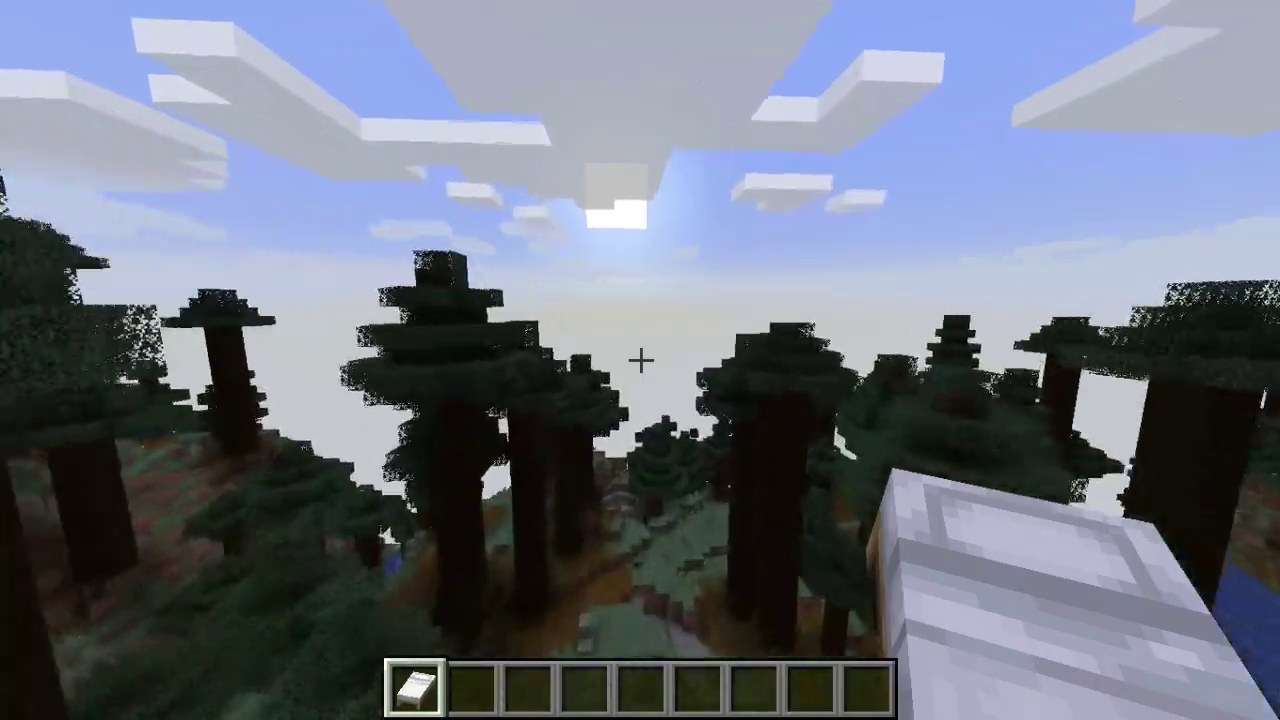
key("w")
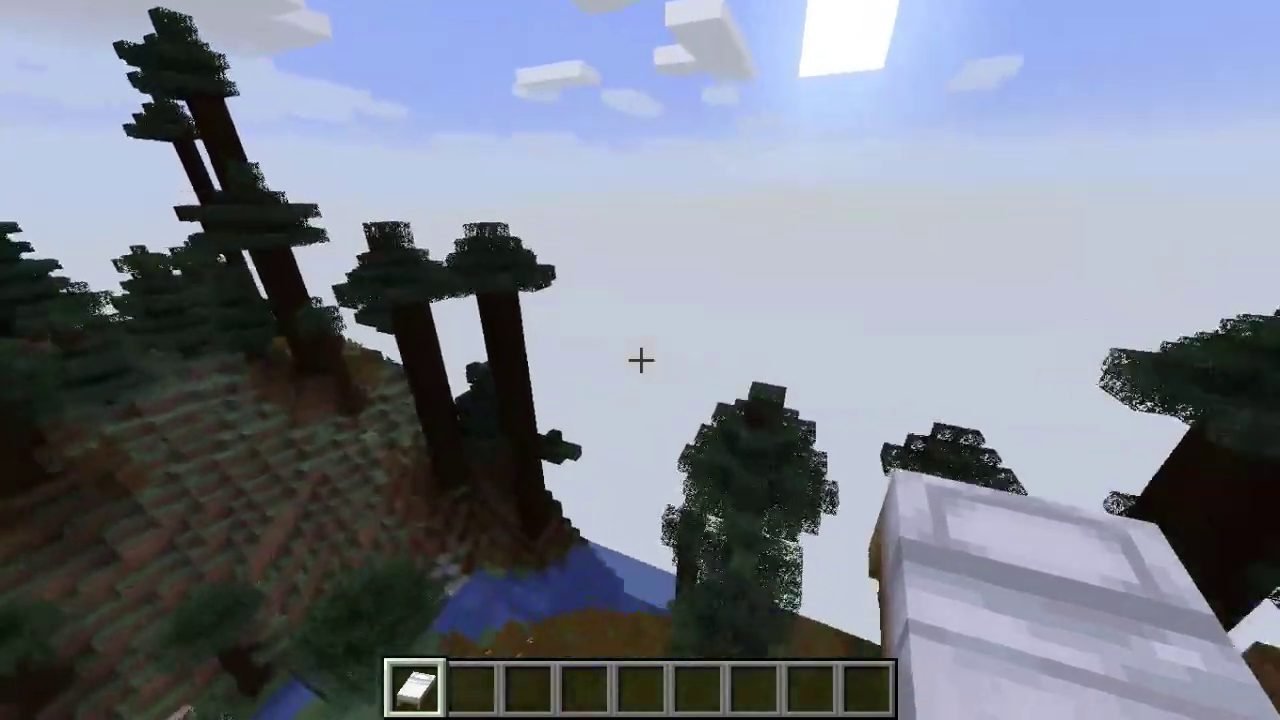
mouse_move(640, 360)
key("w")
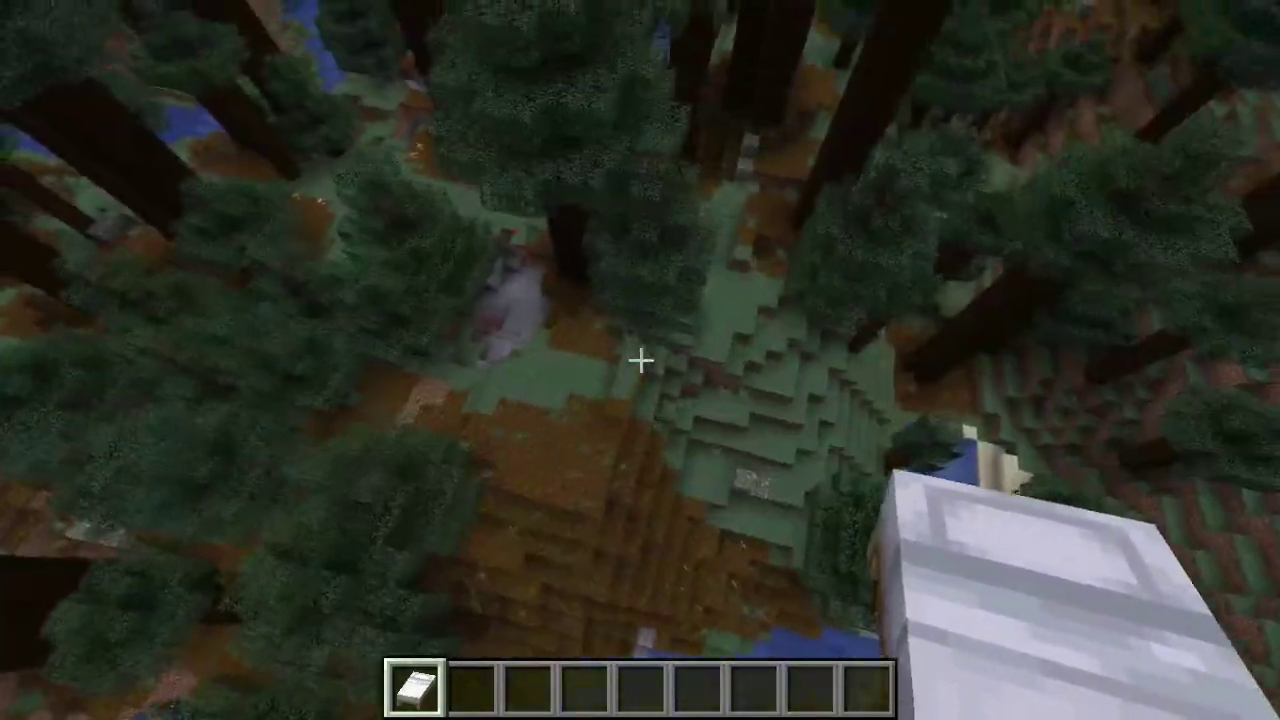
key("shift")
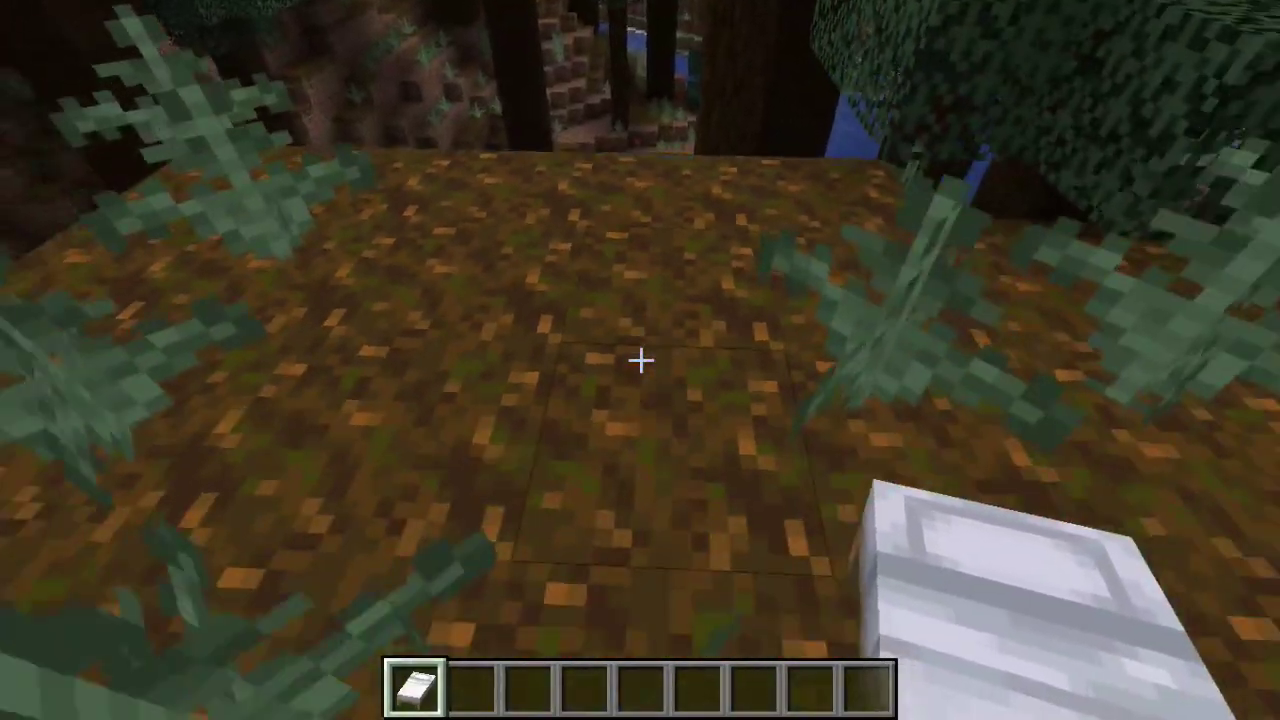
Place a second White Bed, set the time to night, sleep in it, and get up again.
right_click(640, 360)
key("slash")
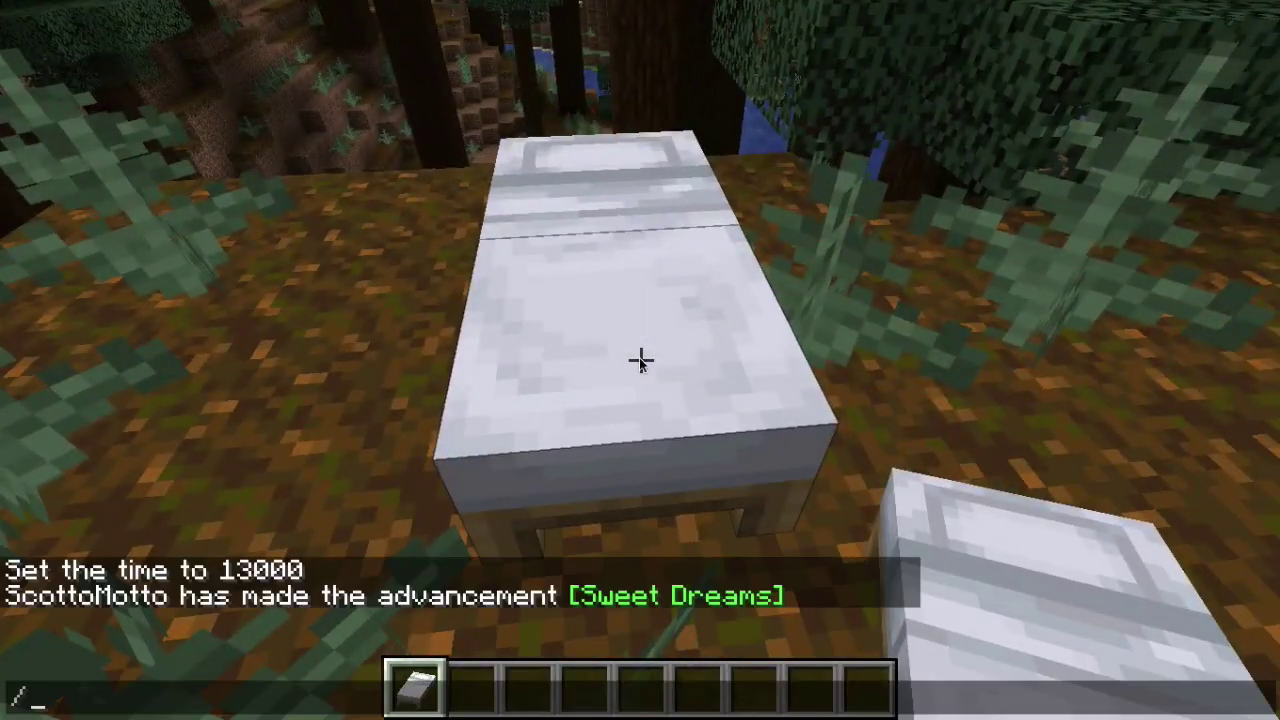
key("Return")
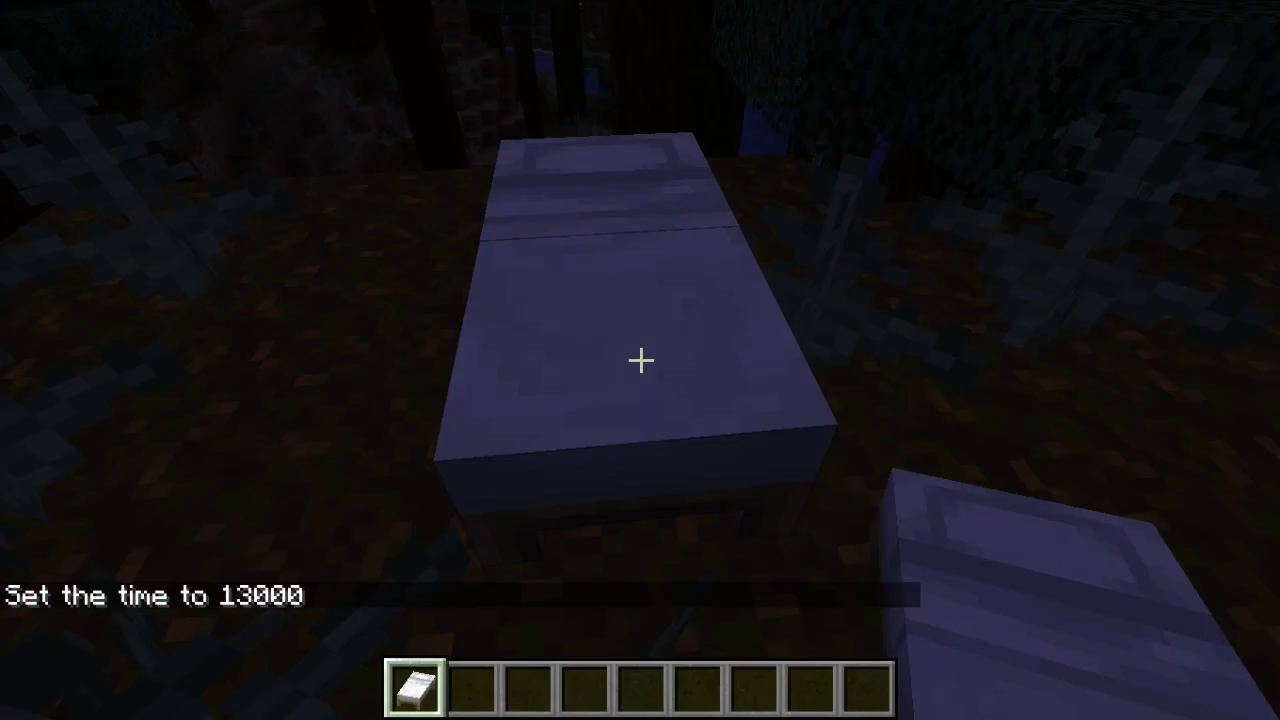
right_click(641, 361)
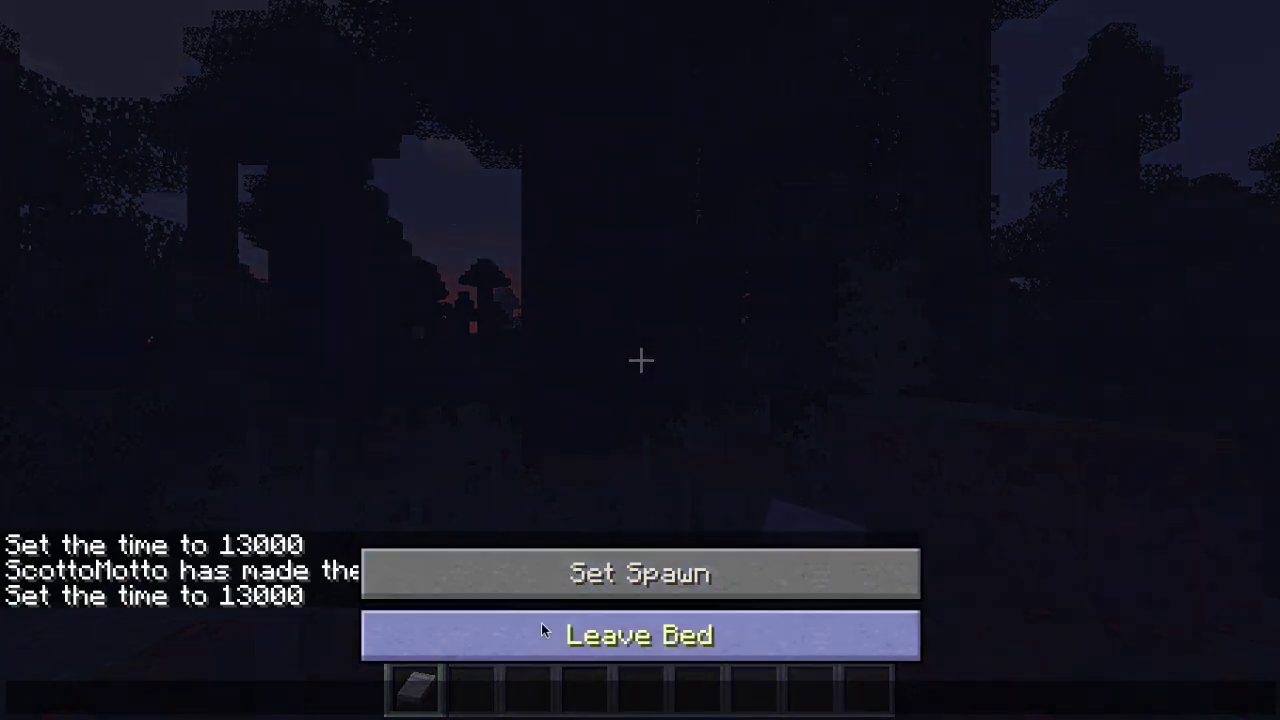
left_click(543, 625)
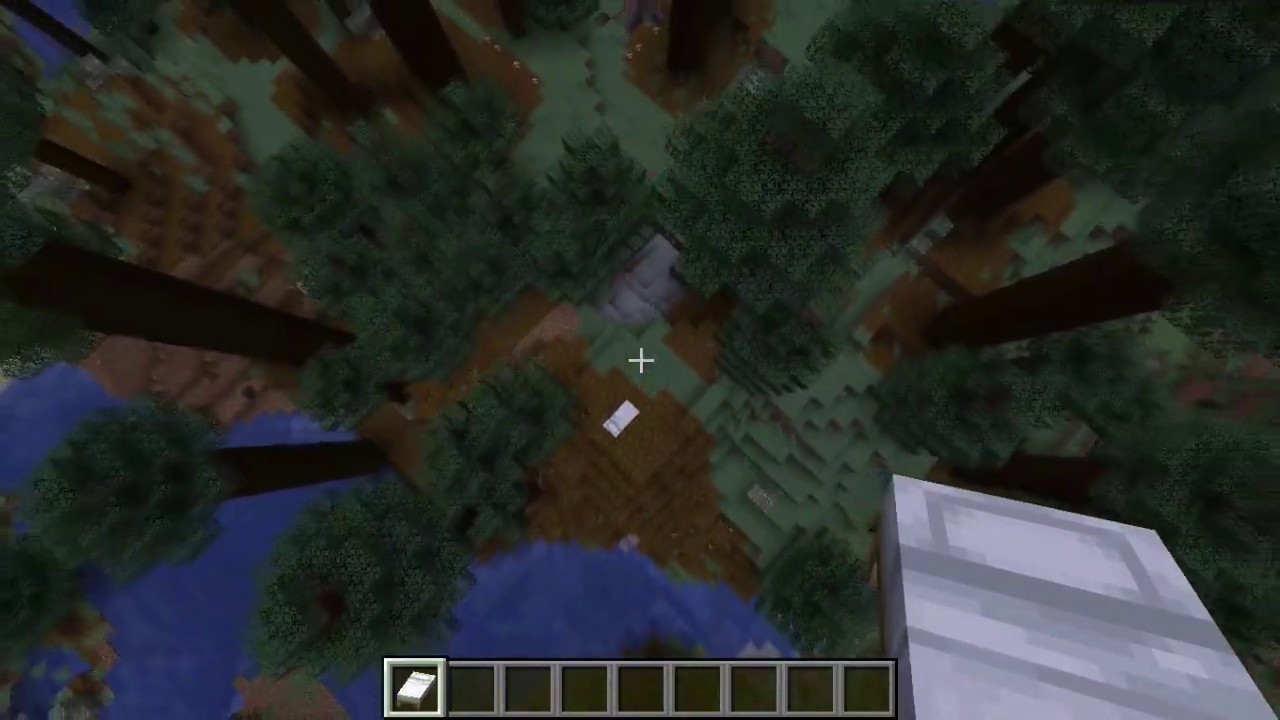
Switch the game mode to Survival with /gamemode survival.
key("slash")
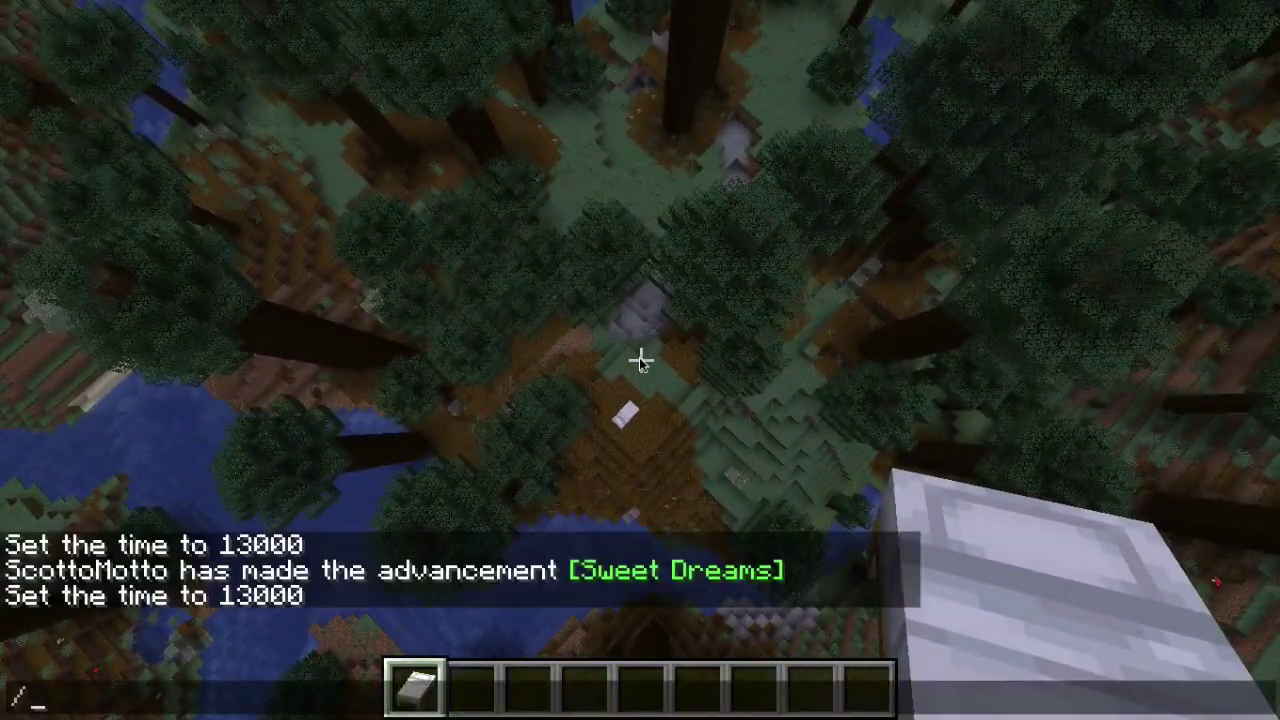
type("ga,e")
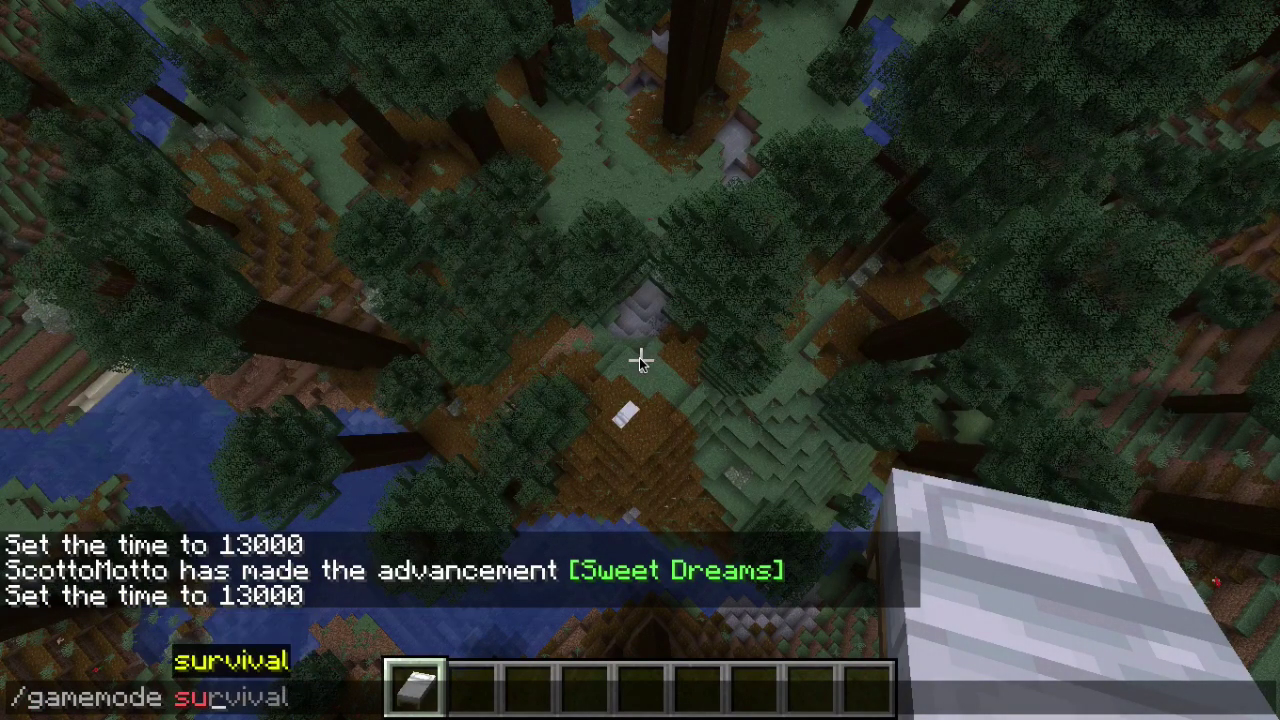
key("Return")
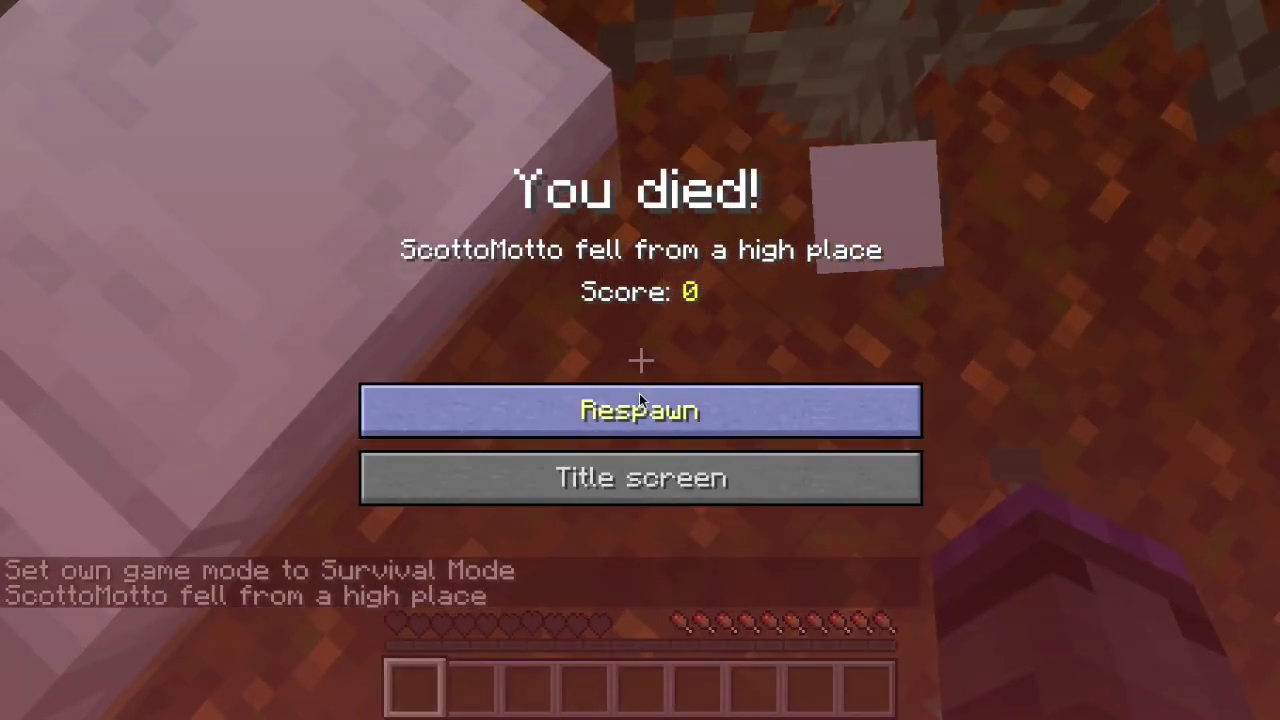
Respawn after the fatal fall and walk through the forest back toward the White Bed.
left_click(639, 393)
key("w")
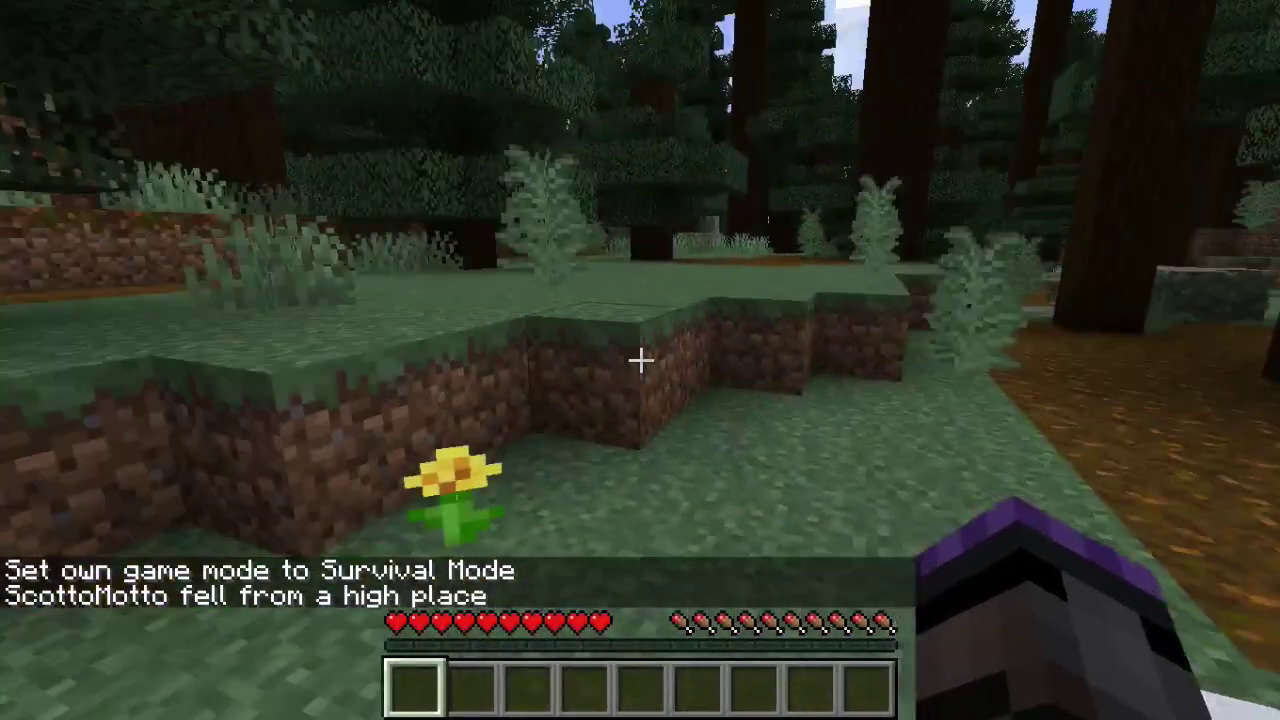
key("w")
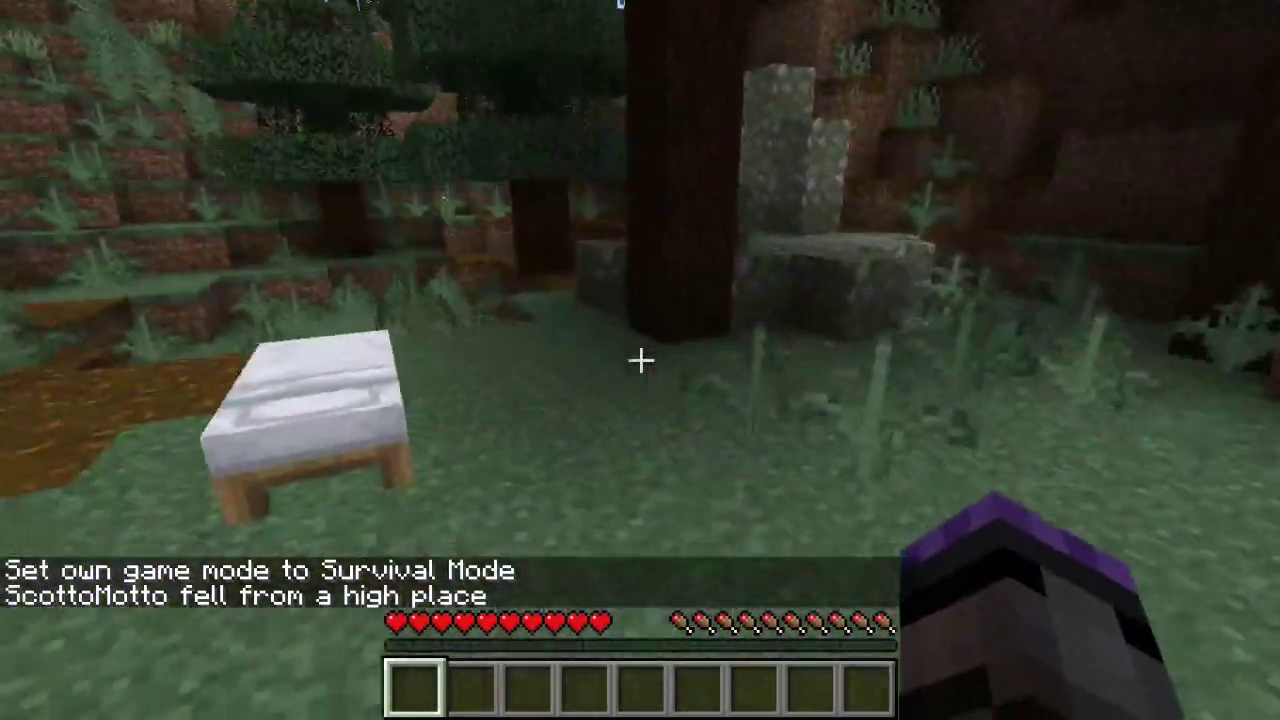
key("w")
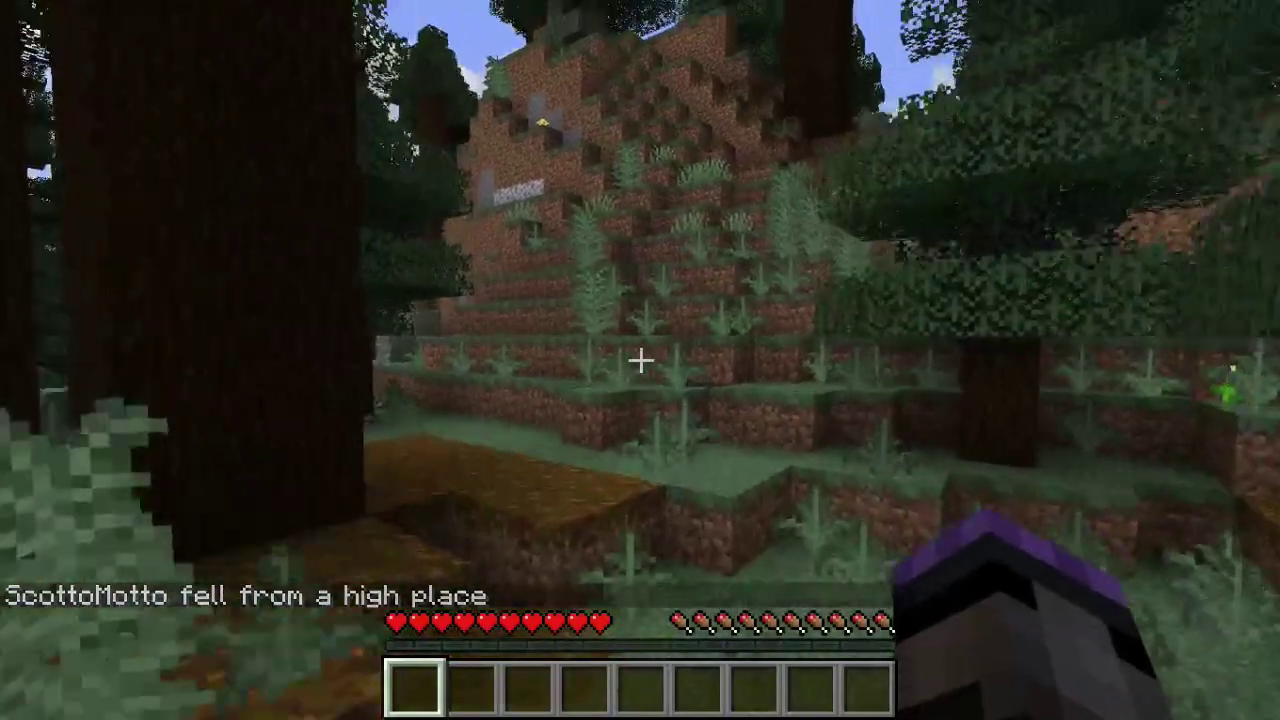
key("w")
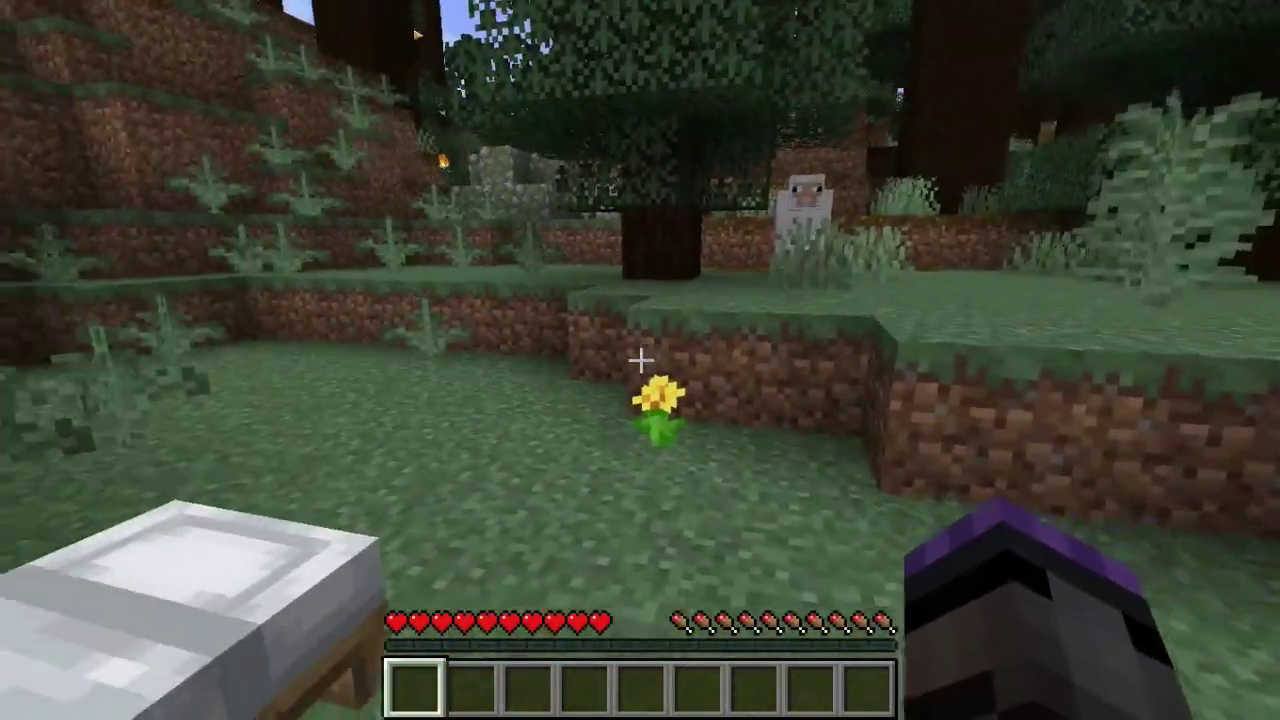
key("w")
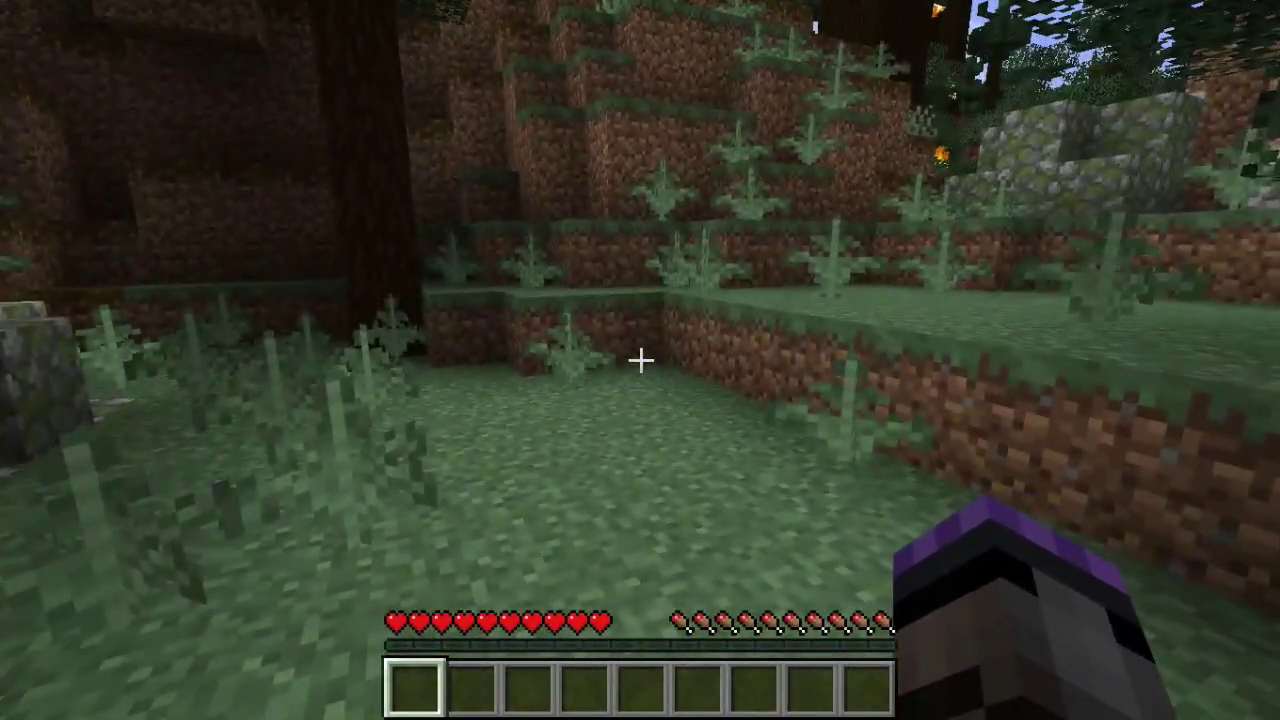